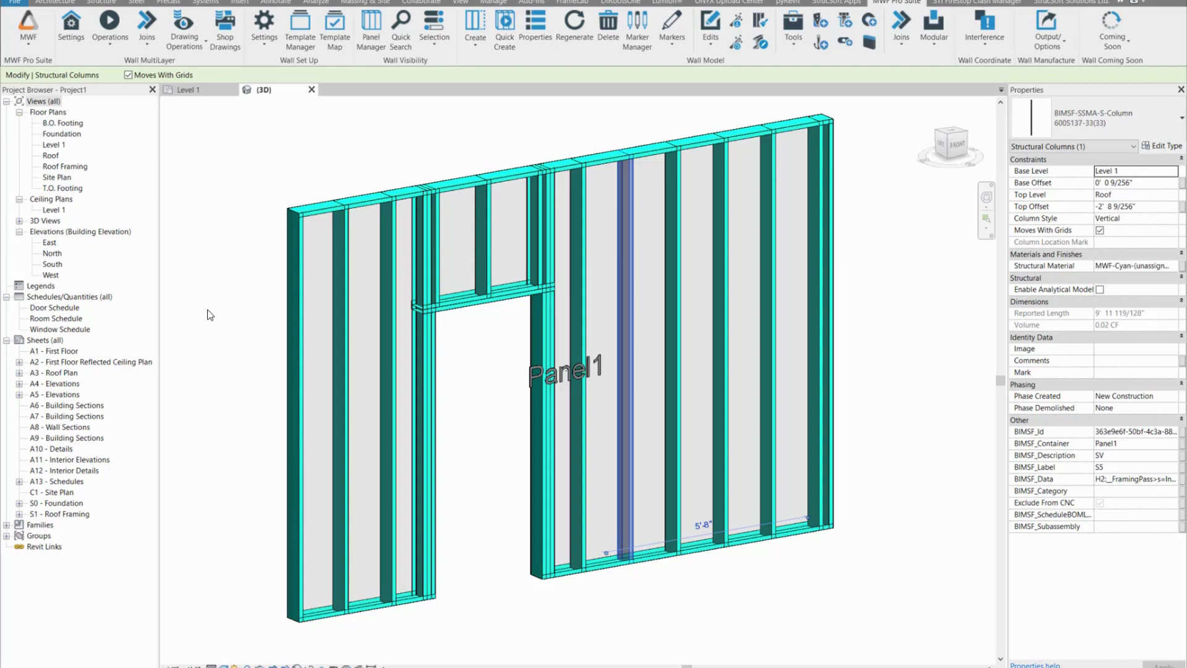
- Select the short stud above the opening and open MWF Pro Suite's Edit Hole Series editor
click(272, 259)
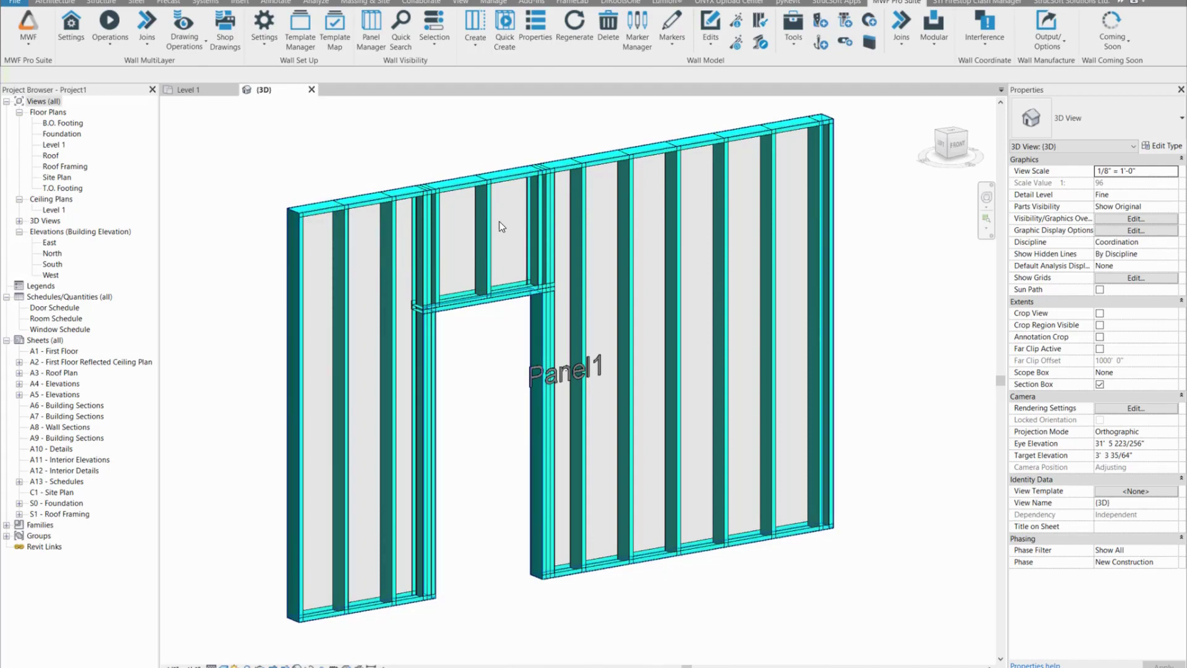
click(490, 230)
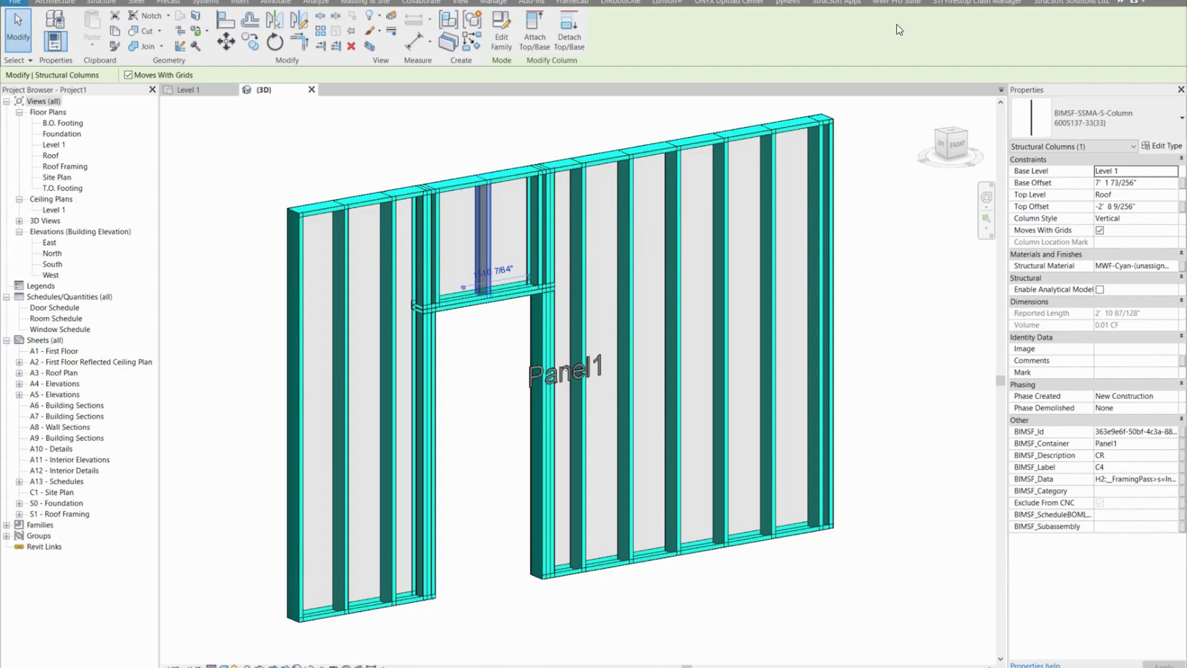
click(908, 4)
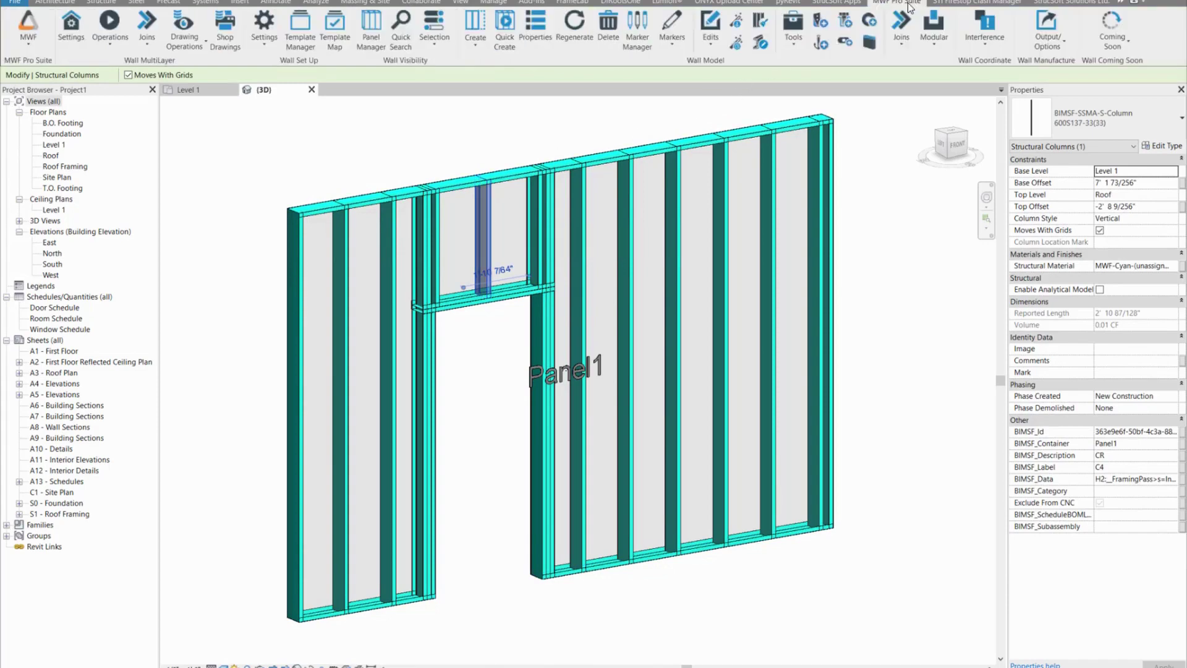
click(796, 47)
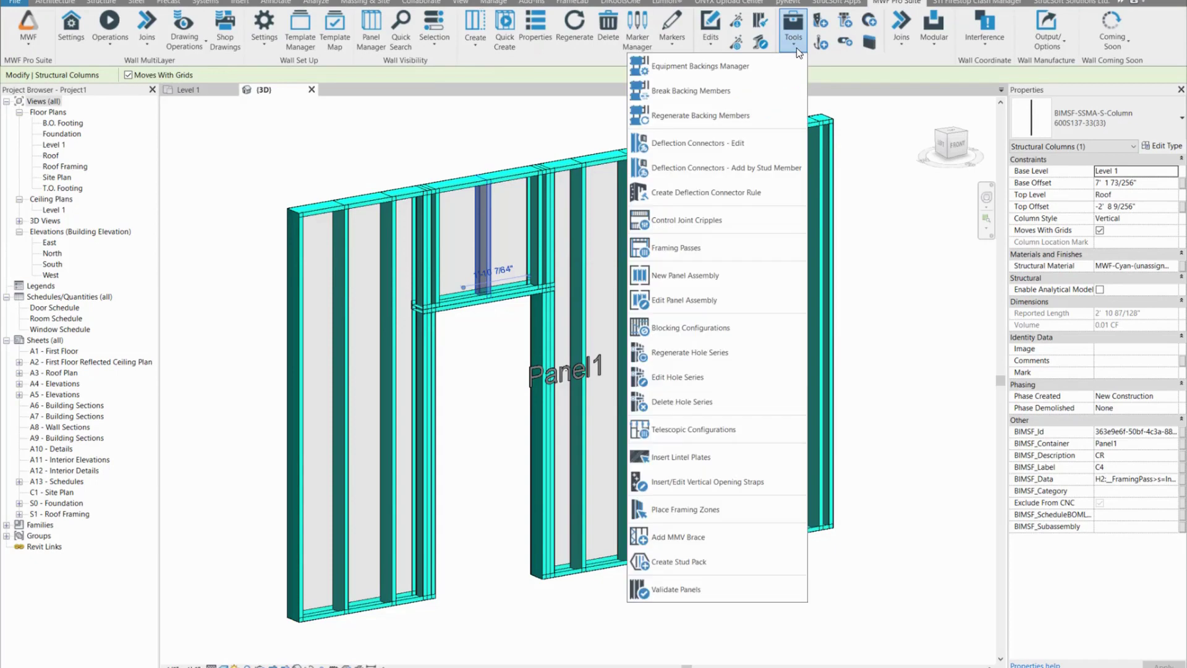
click(679, 378)
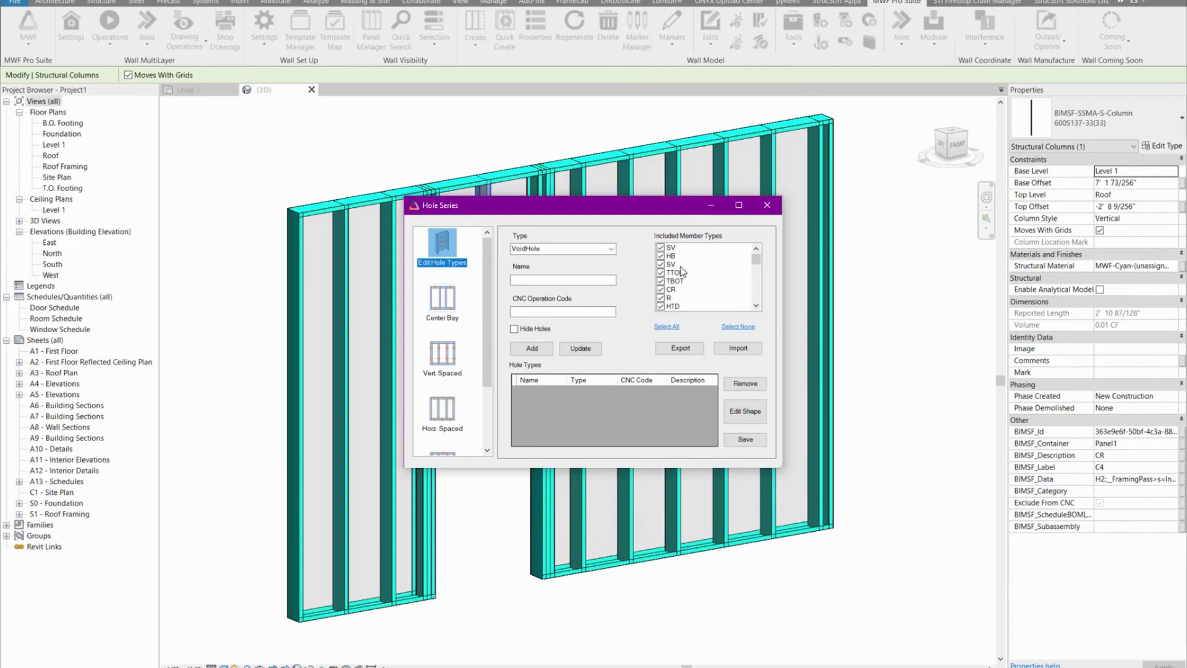
click(553, 250)
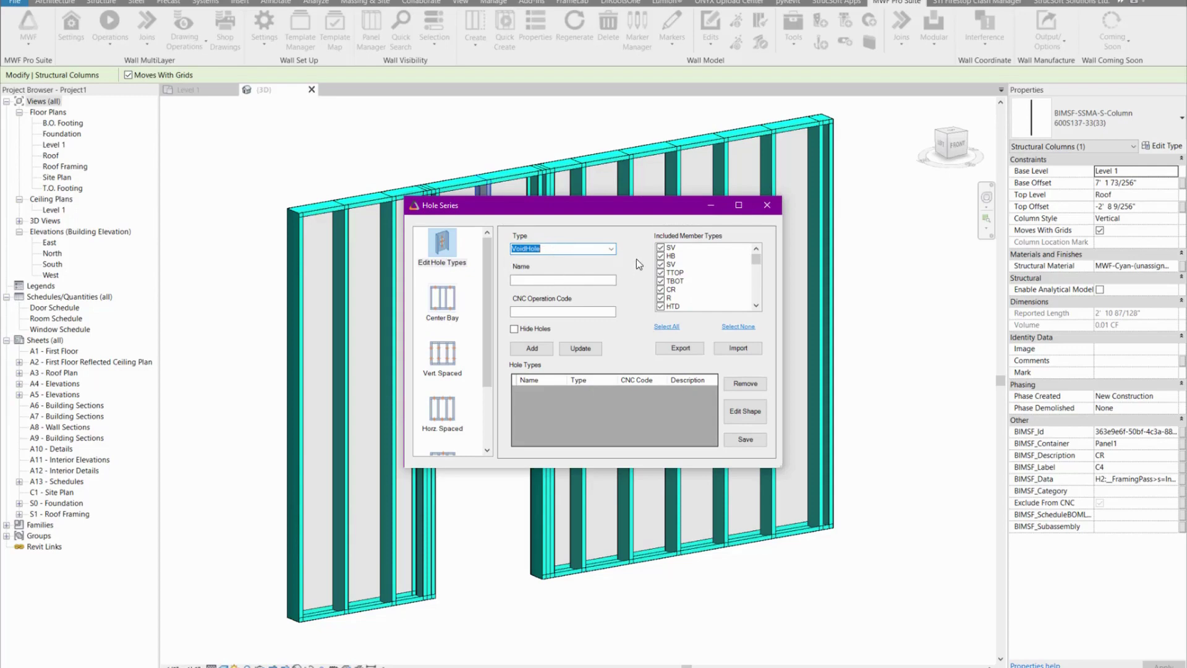
- Define a SlotHole hole type named 4" SLOT HOLE with CNC operation code SLOT
click(611, 250)
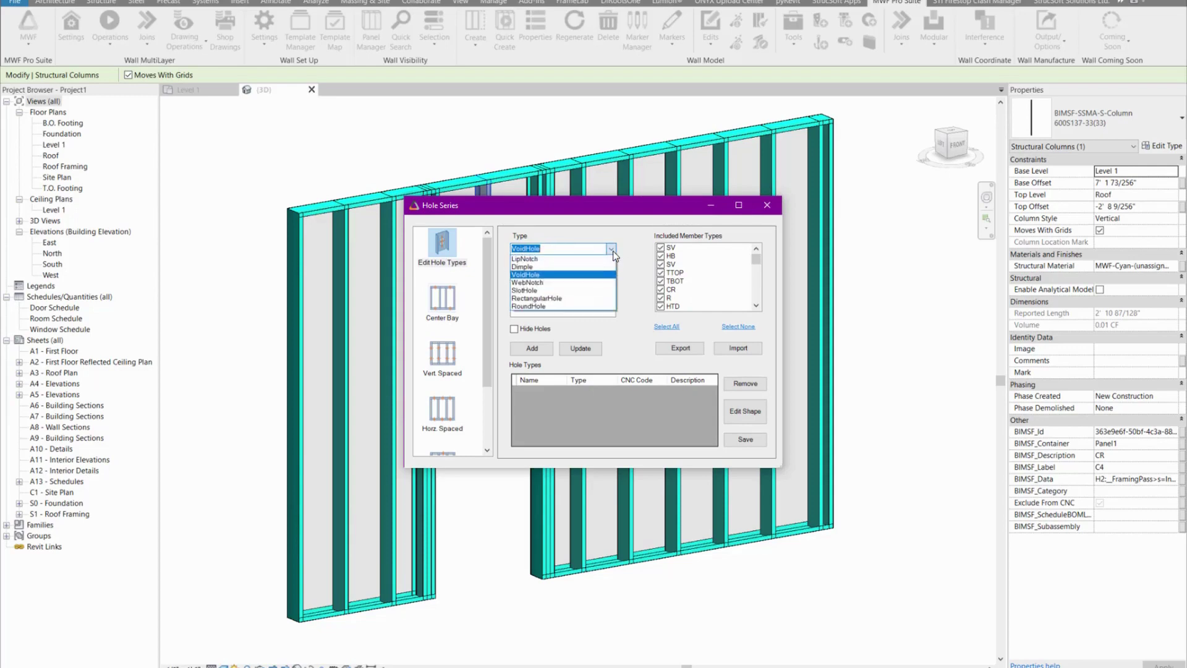
click(569, 290)
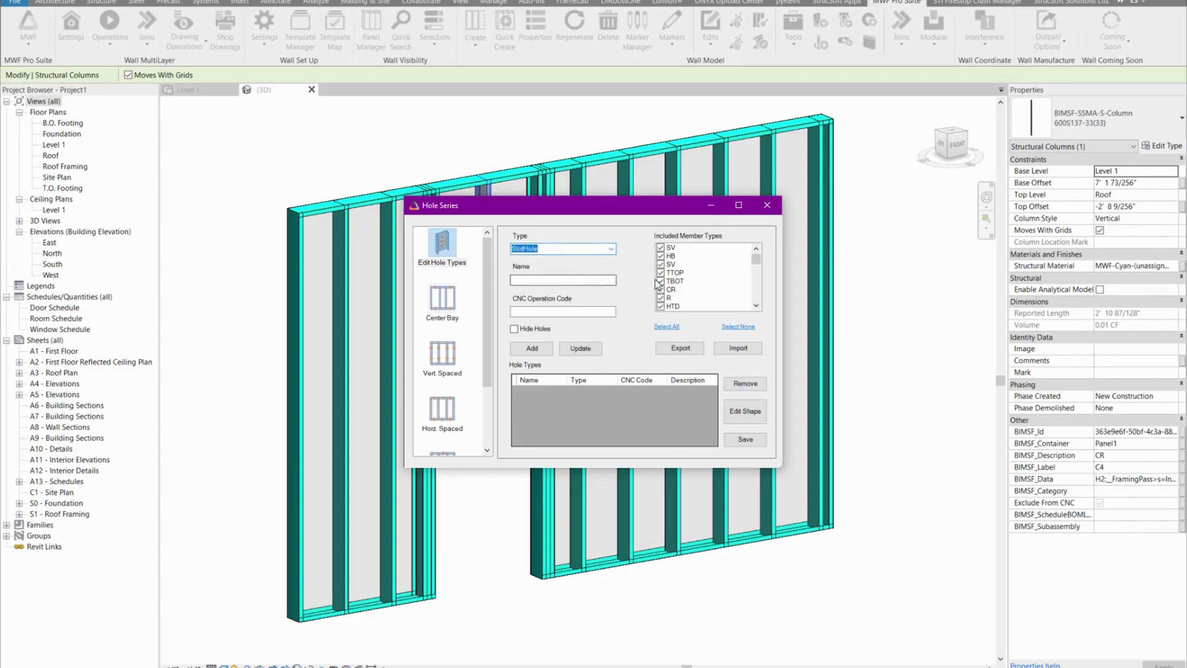
click(535, 279)
text(4" sLOT)
key(BackSpace)
key(BackSpace)
key(BackSpace)
key(BackSpace)
text(SLOT HOLE)
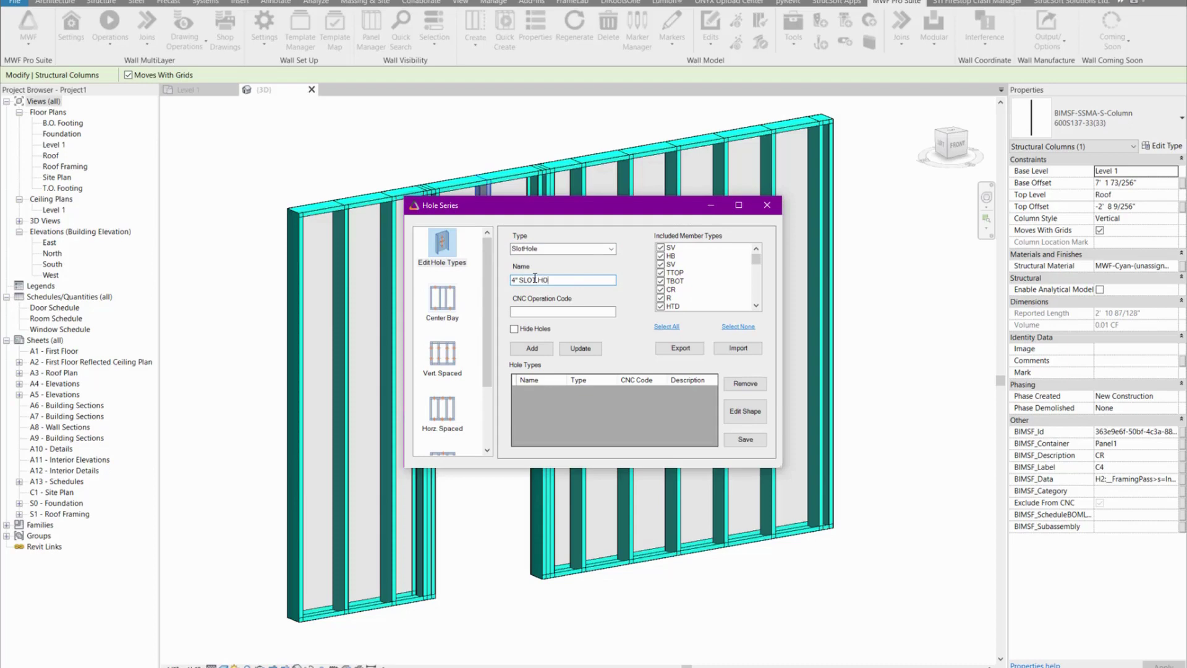
click(565, 311)
text(SLOT)
- Uncheck SD, JSD, SW, SO and JS in the slot hole's Included Member Types list
drag(759, 259, 760, 267)
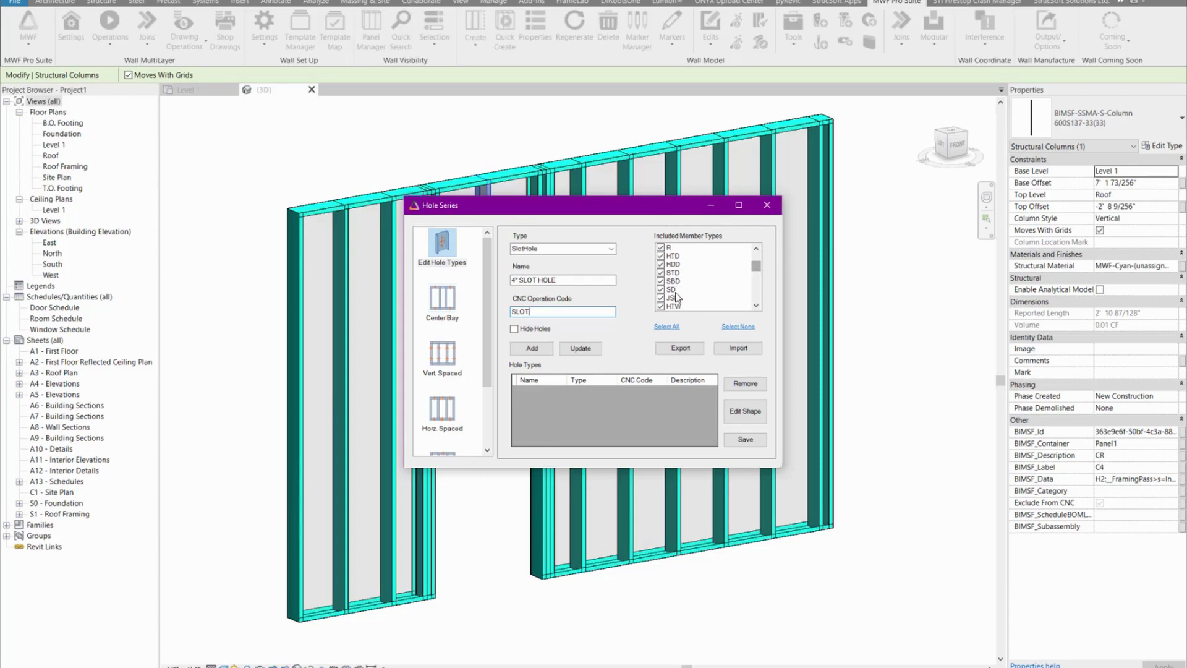
click(663, 298)
click(661, 299)
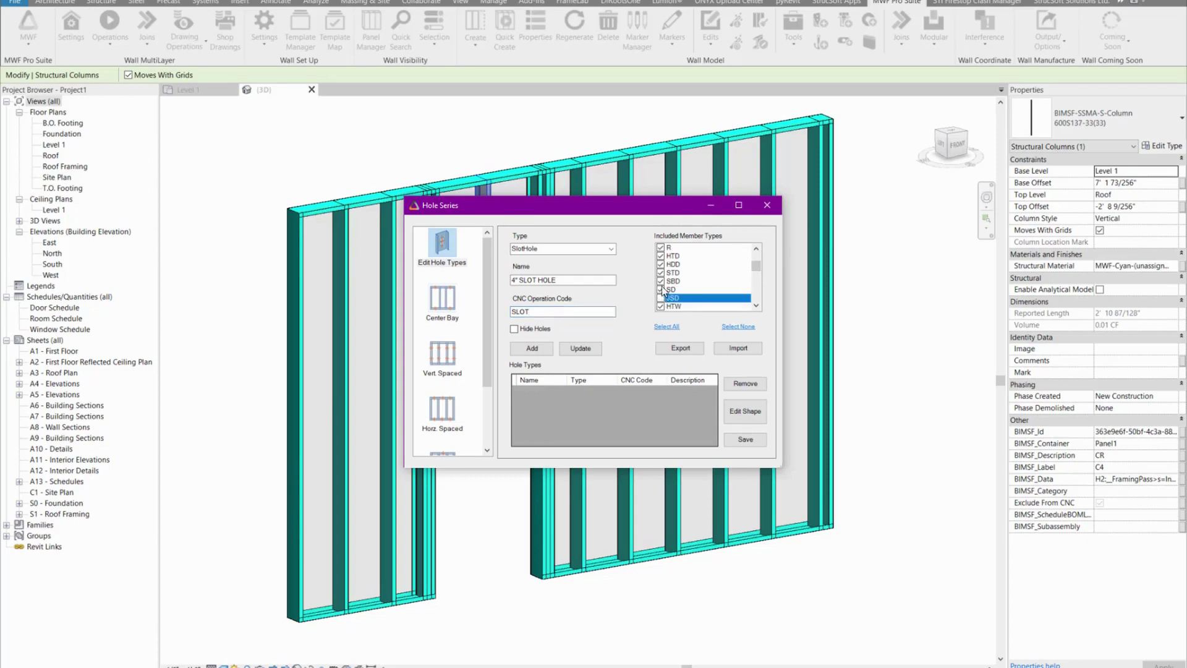
click(661, 290)
click(660, 282)
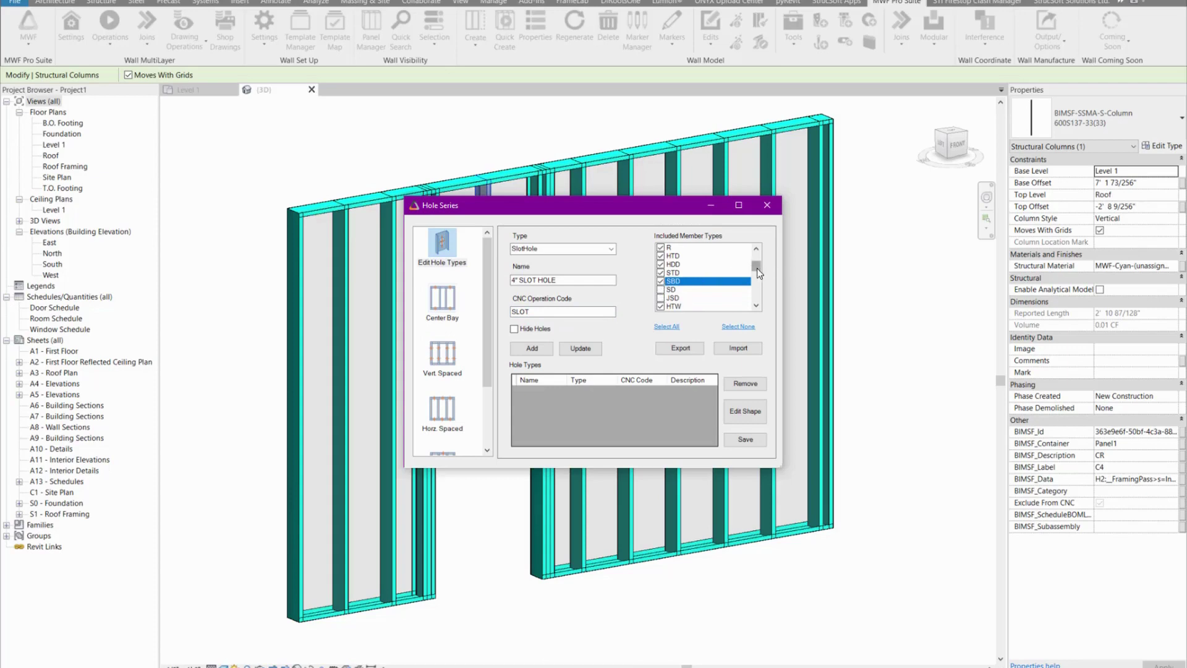
drag(757, 268, 757, 277)
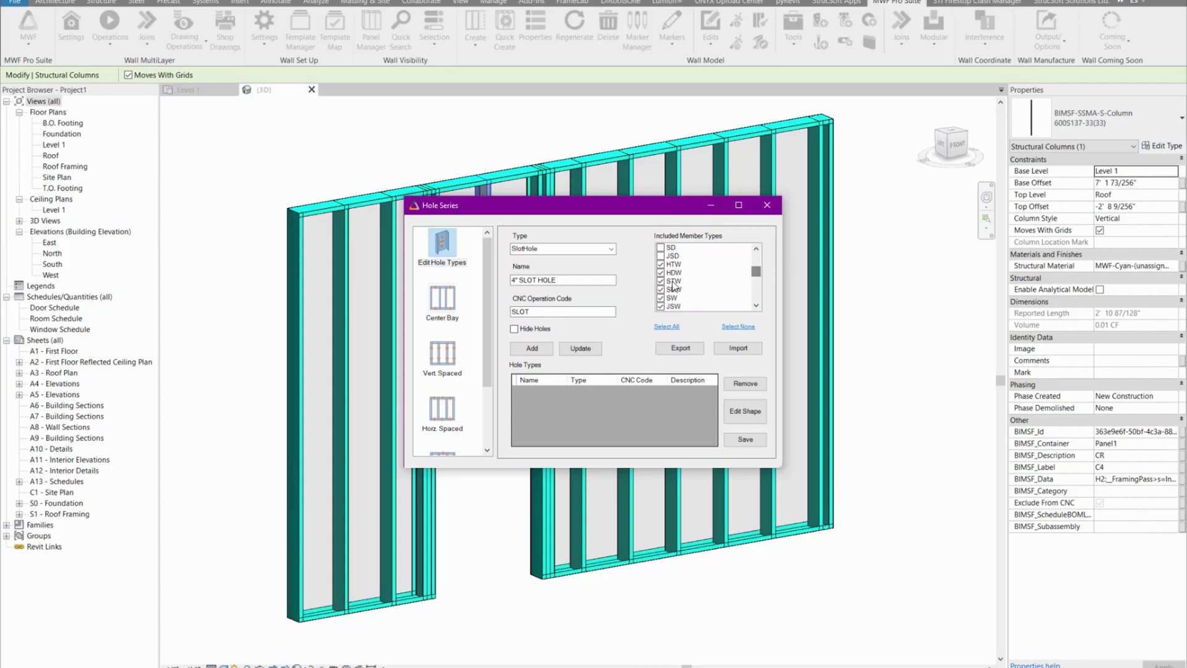
click(661, 298)
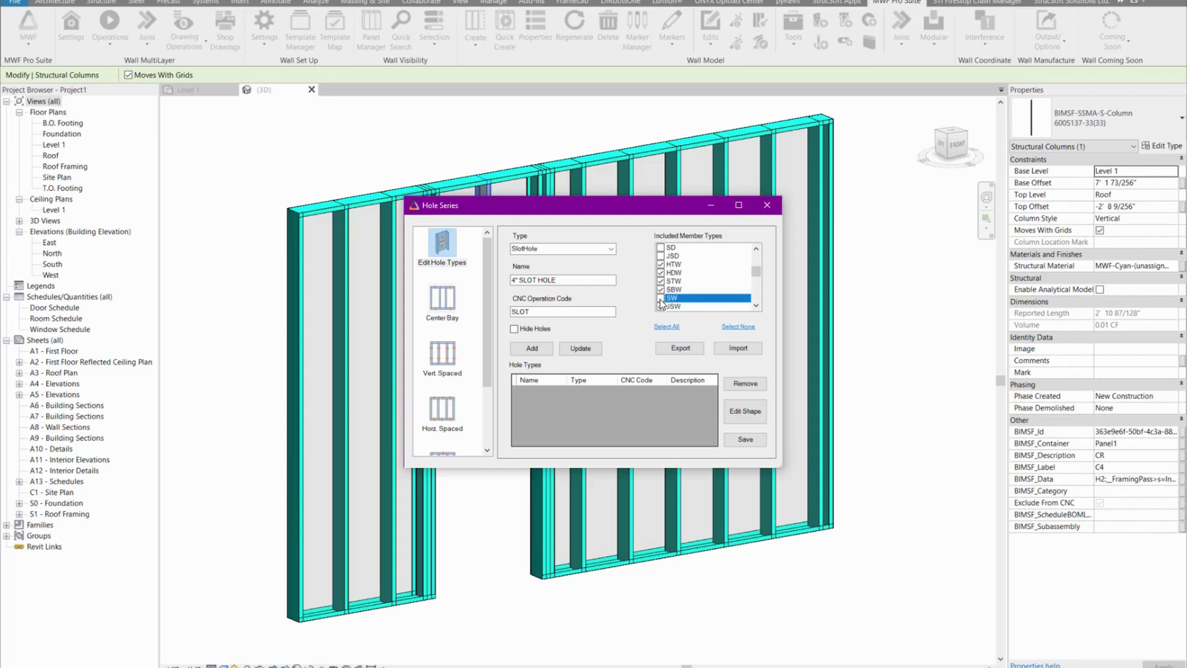
click(661, 306)
scroll(711, 285, down, 3)
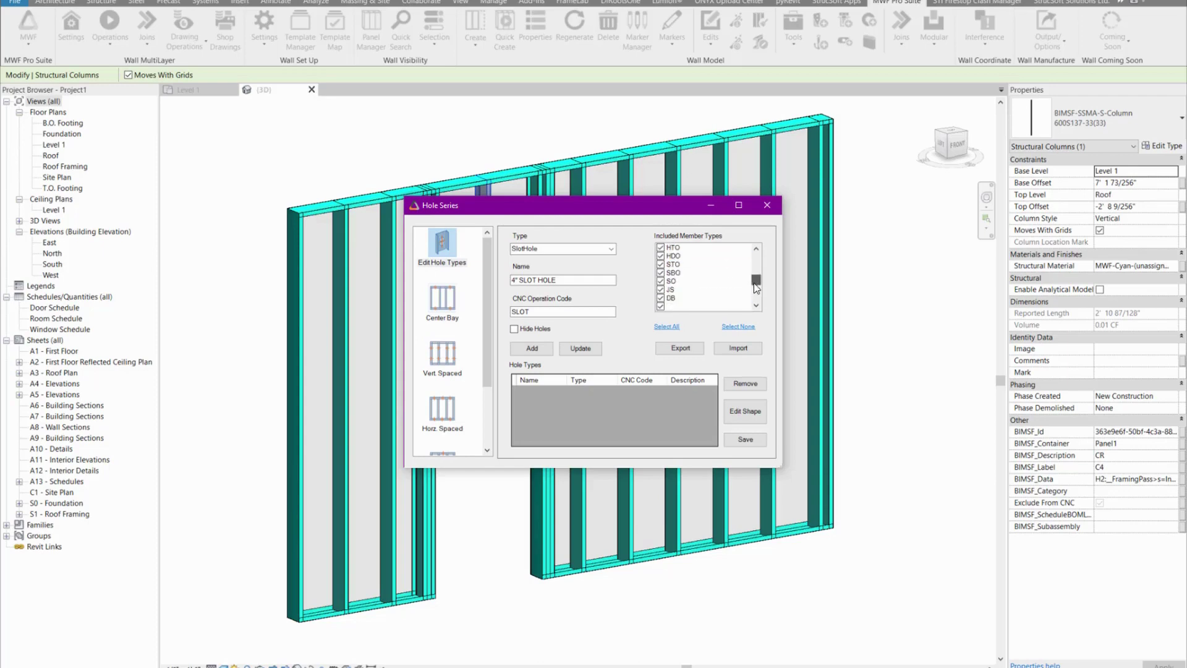
click(661, 282)
click(661, 282)
click(661, 290)
drag(756, 282, 756, 303)
- Add the 4" SLOT HOLE as a new row in the hole types list
click(533, 349)
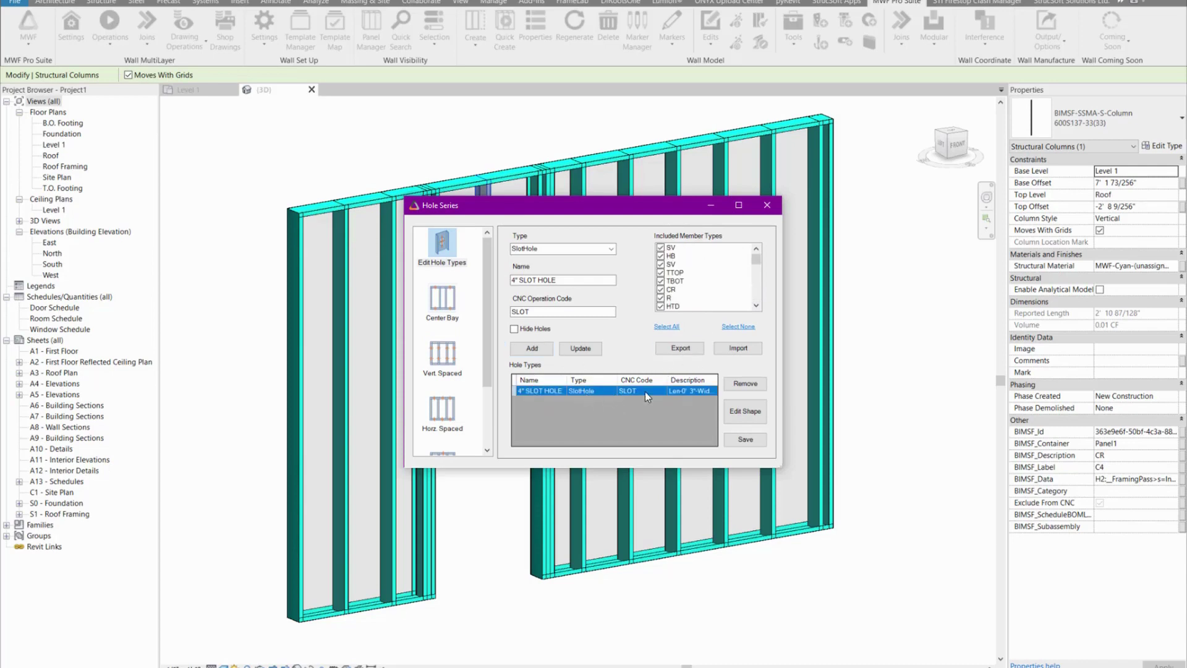
drag(669, 380, 657, 380)
click(513, 281)
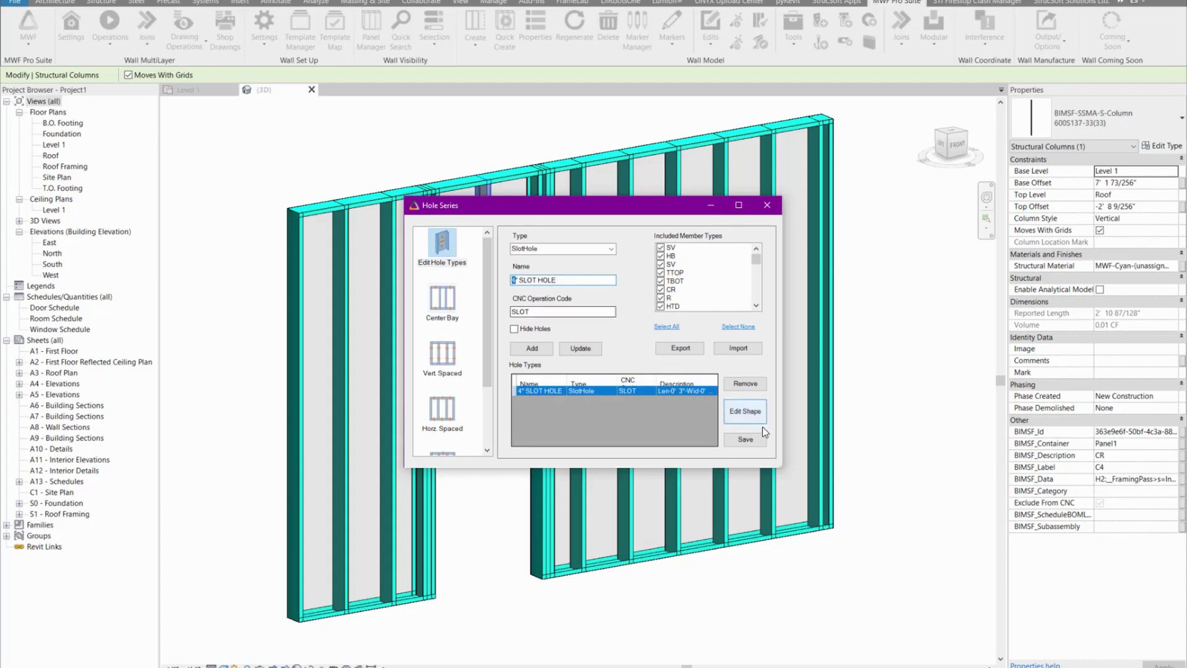
- Give the slot hole shape a 2" centre-to-centre distance and 2" diameter, and save
click(745, 411)
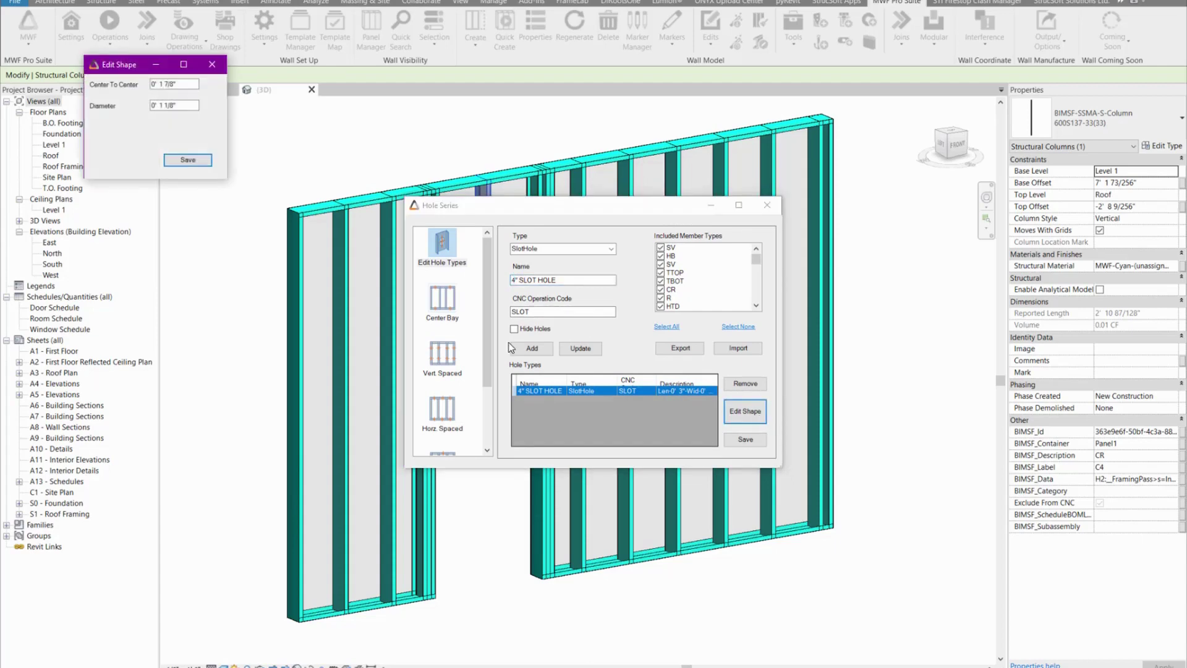
click(176, 85)
drag(176, 85, 160, 87)
text(2")
click(175, 106)
drag(172, 106, 162, 109)
text(2")
click(174, 164)
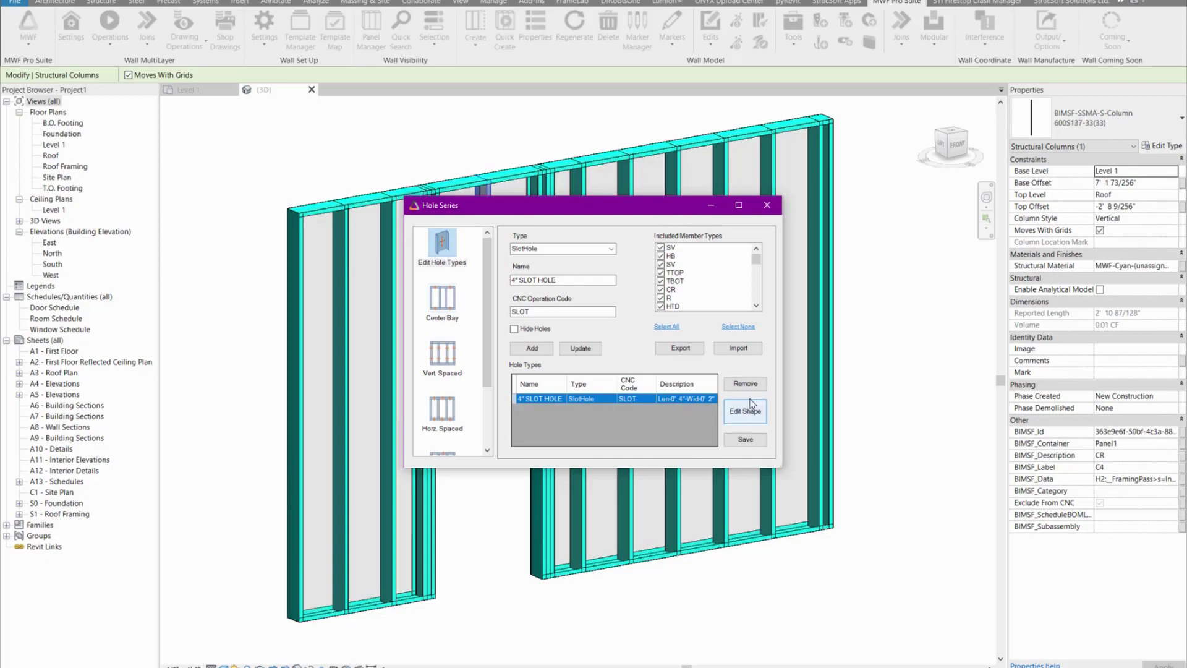
- Define a RoundHole hole type named 1/2" WEB HOLE with CNC operation code WEB
click(611, 249)
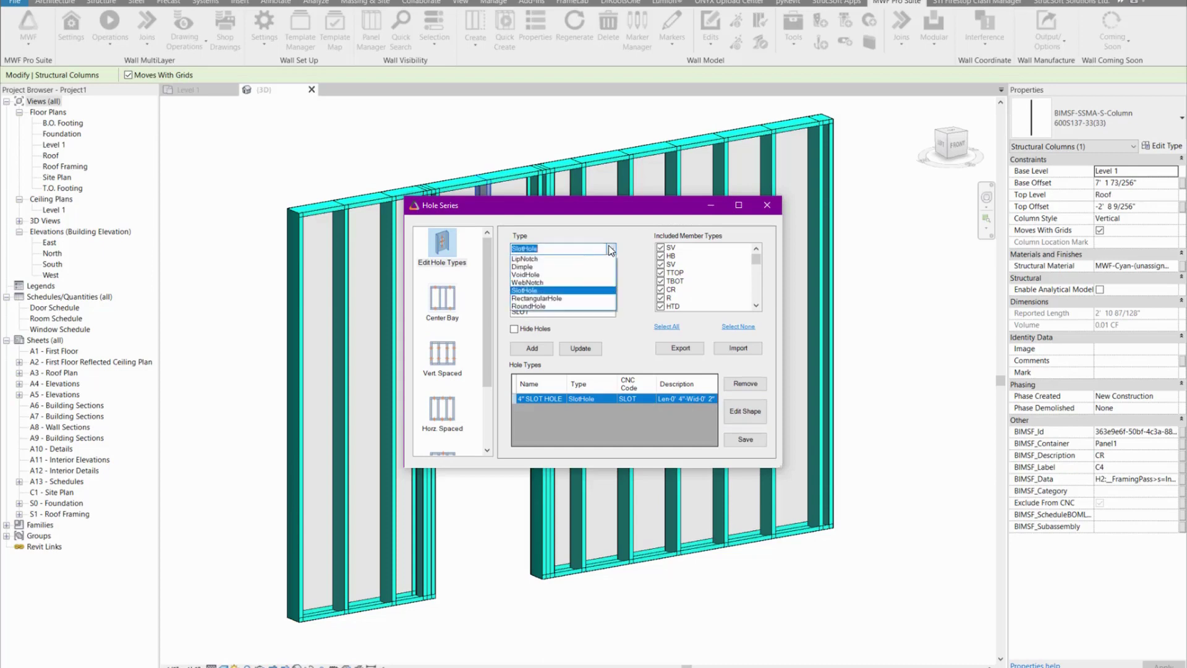
click(525, 306)
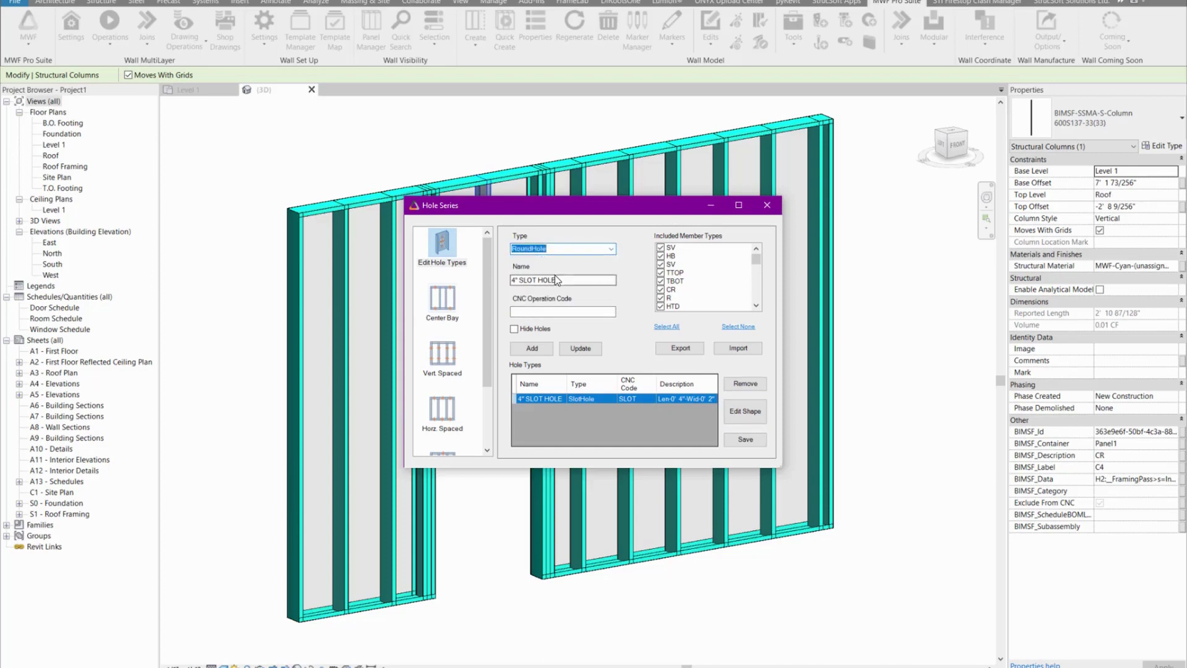
click(557, 279)
drag(557, 278, 511, 280)
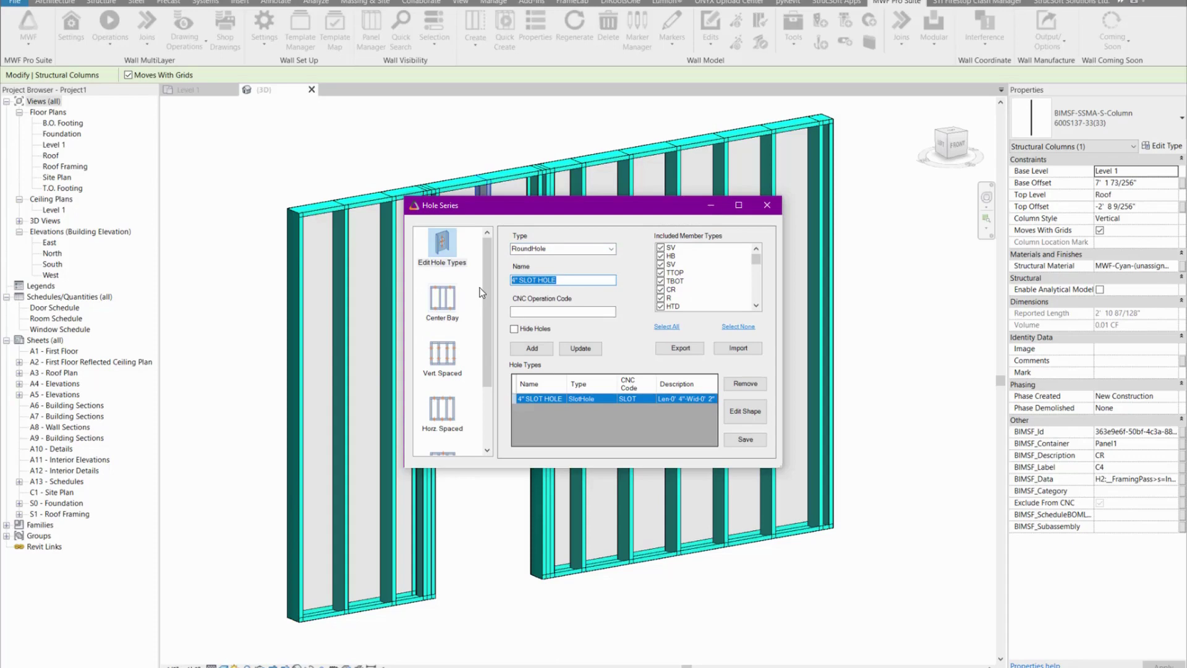
text(1/2" WEB HOLE)
click(520, 312)
text(WEB)
- Include only the EV member type, add the 1/2" WEB HOLE, and save the hole types
click(733, 327)
drag(757, 261, 760, 296)
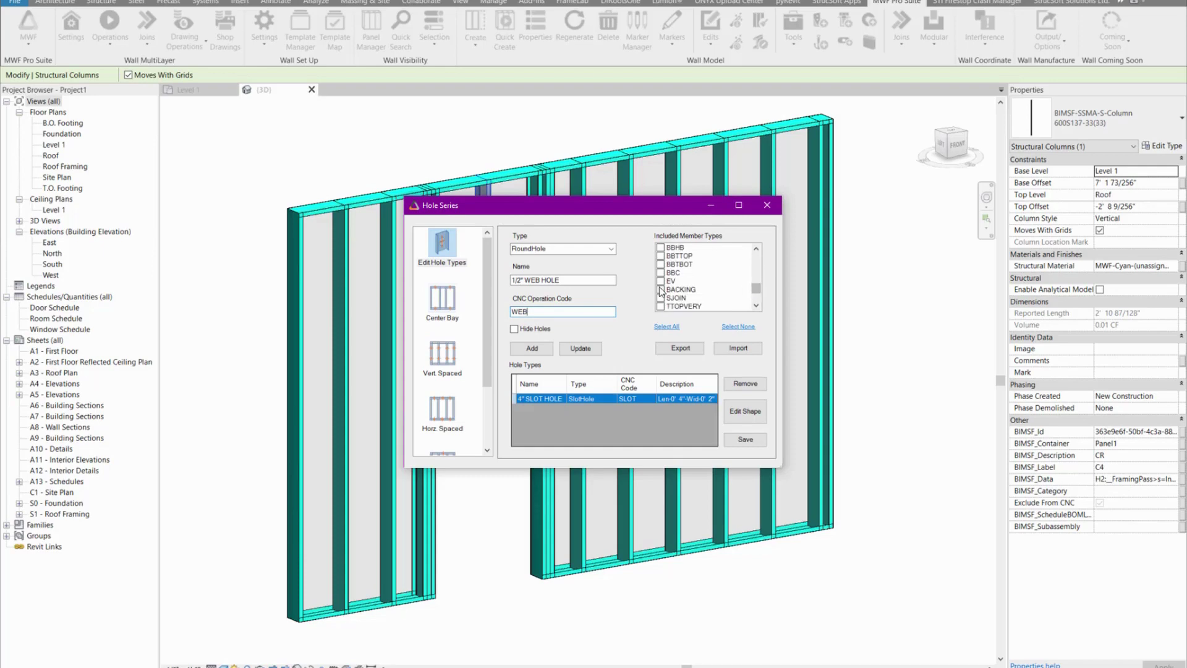
click(661, 282)
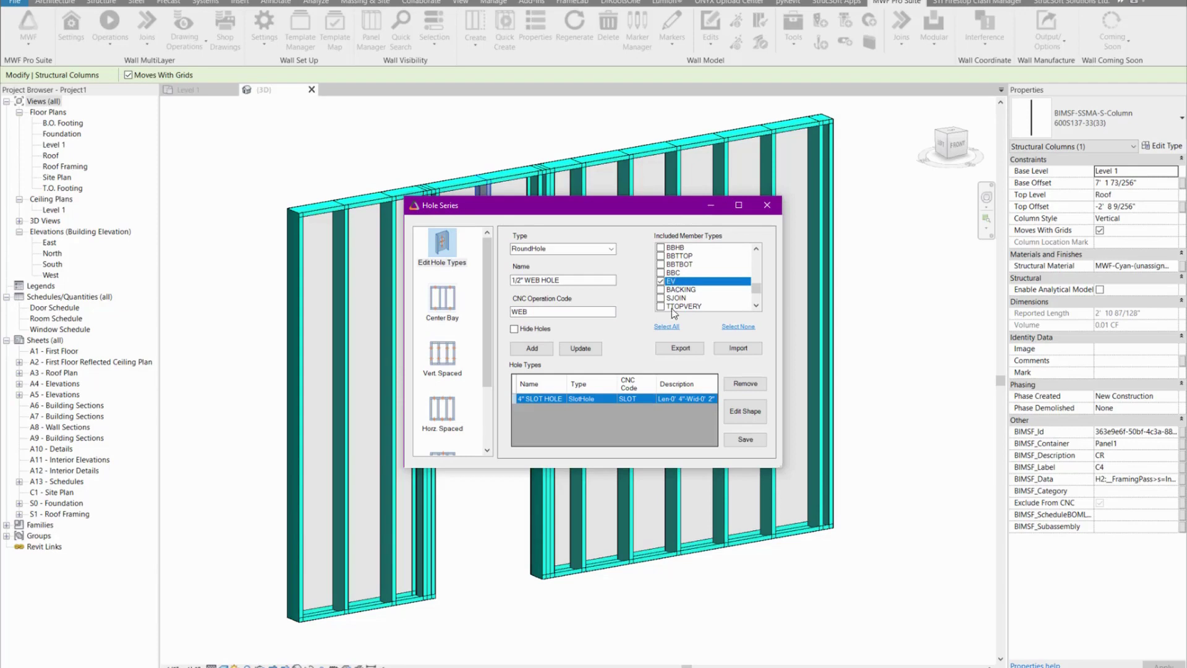
click(544, 350)
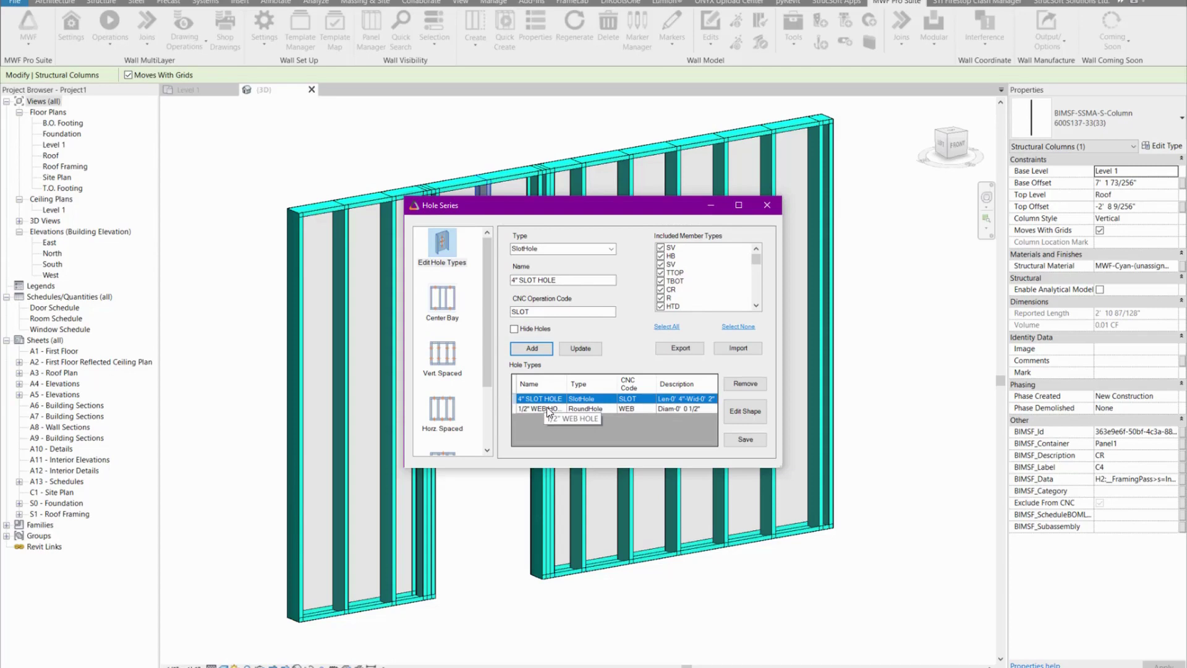
click(744, 440)
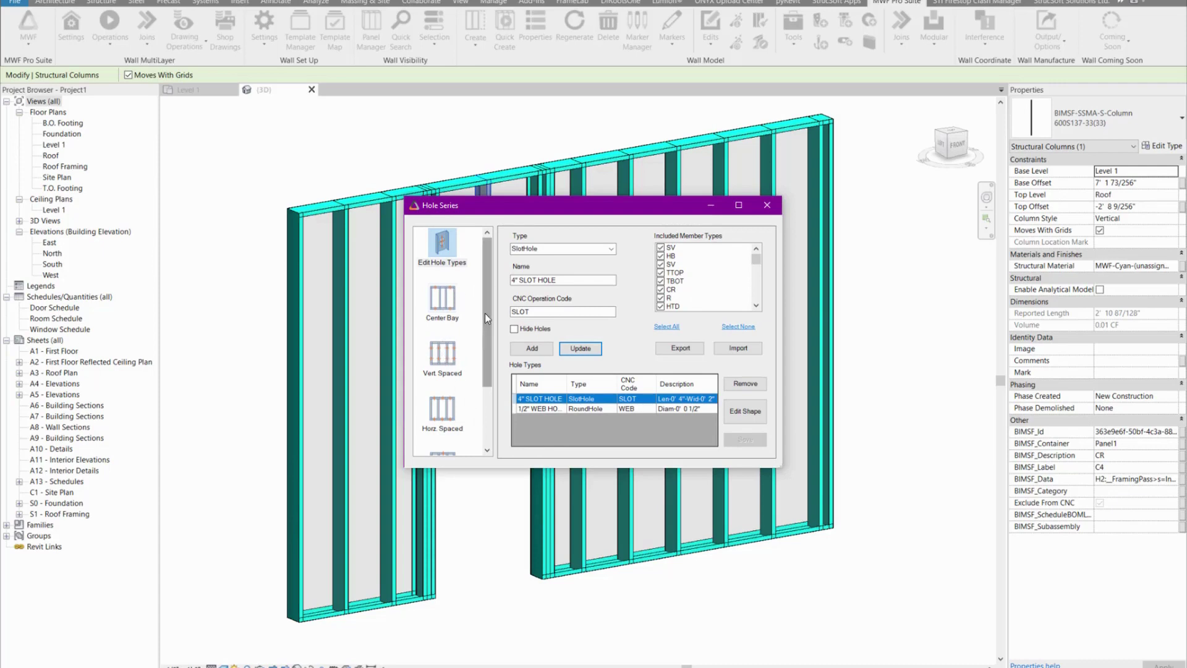
- Add a By Offset 1/2" WEB HOLE series at 6 offset, bottom-justified
drag(485, 313, 487, 348)
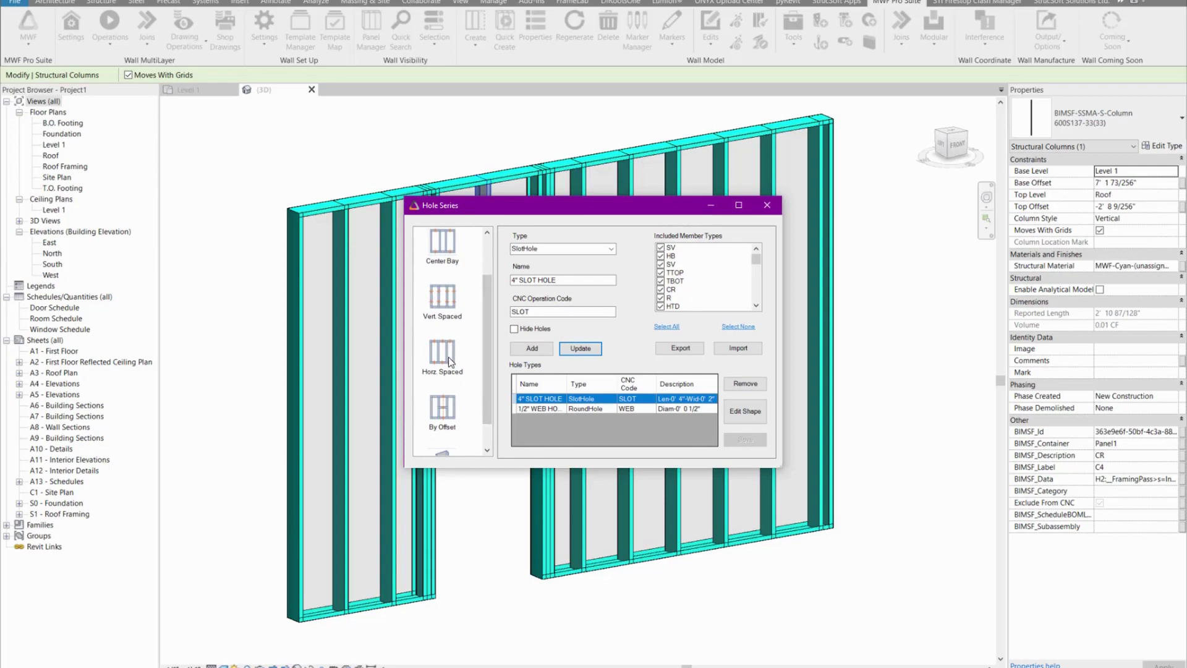
drag(488, 344, 488, 366)
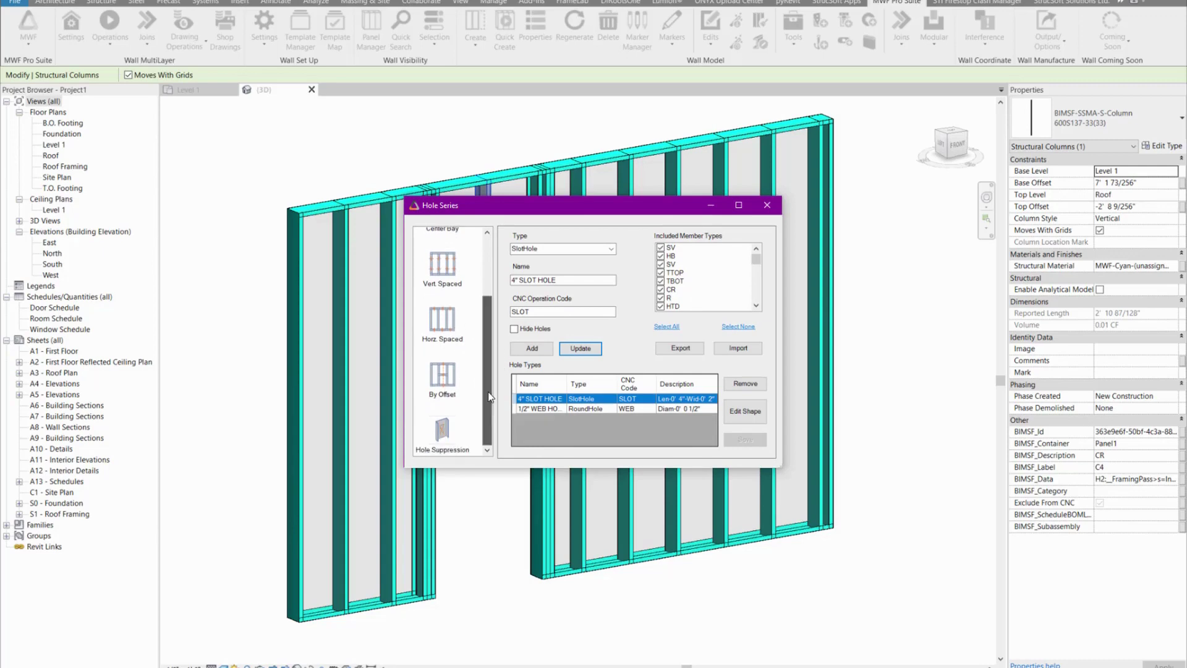
click(437, 381)
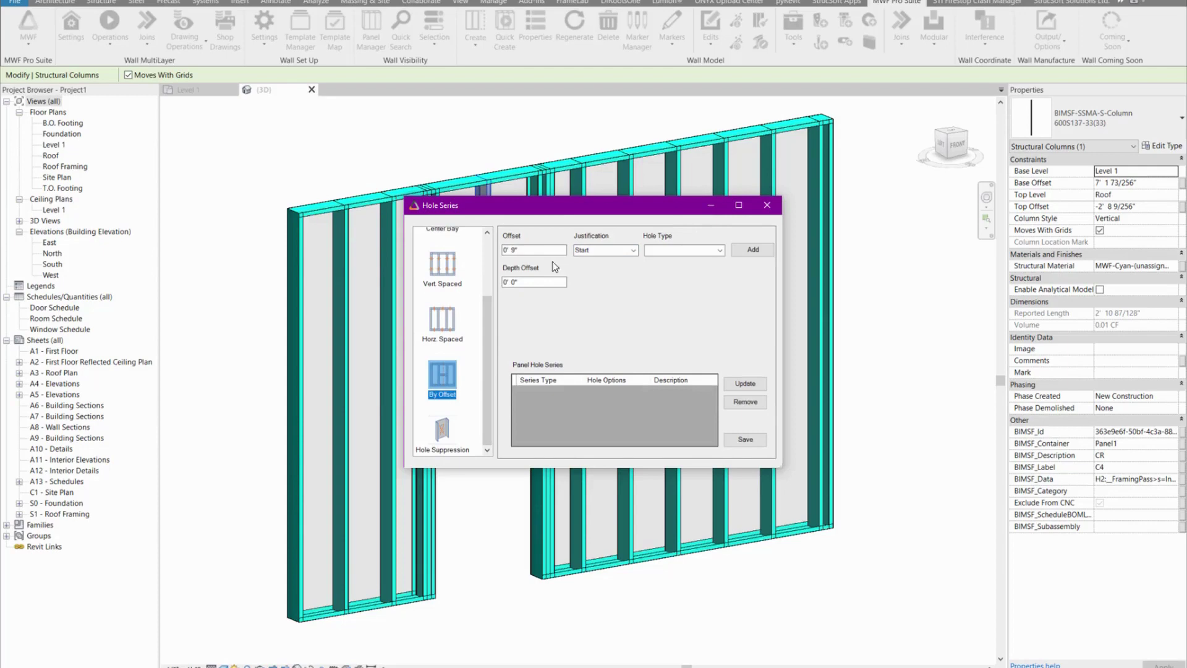
key(Tab)
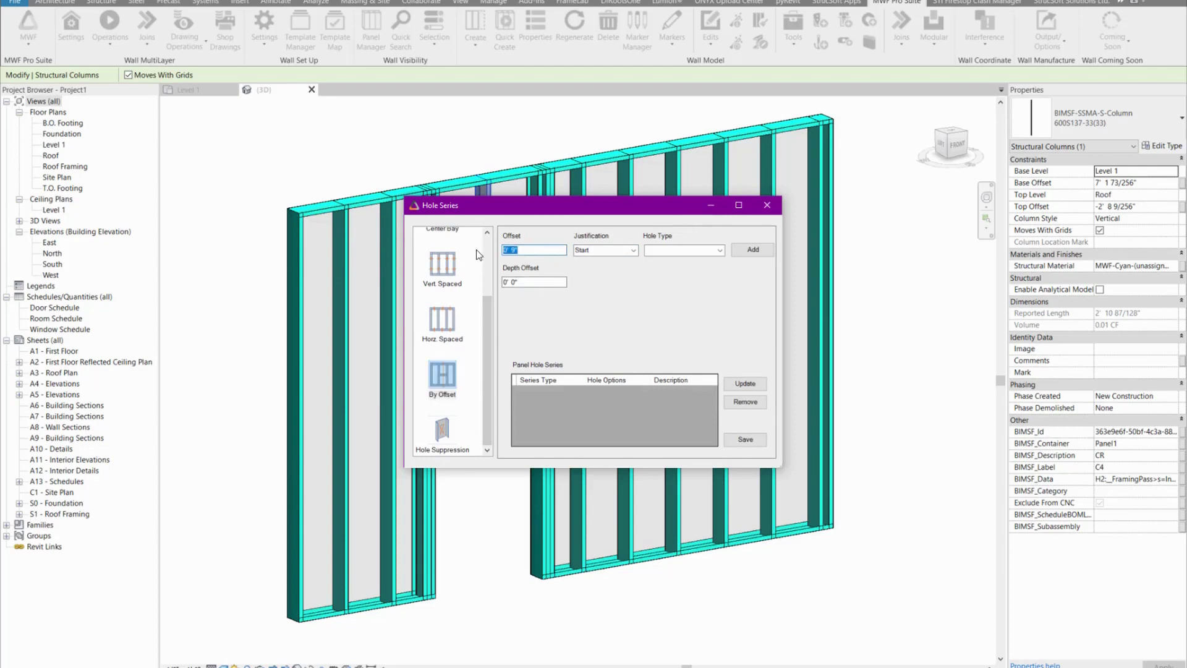
text(6)
click(634, 251)
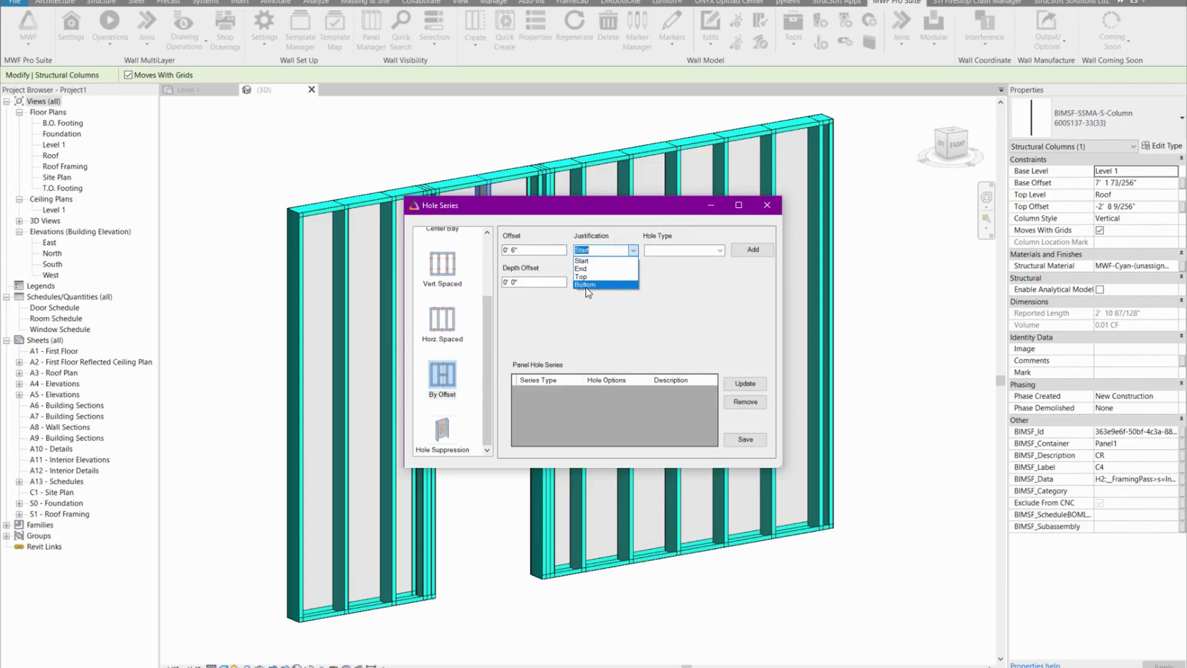
click(586, 286)
click(683, 250)
click(664, 260)
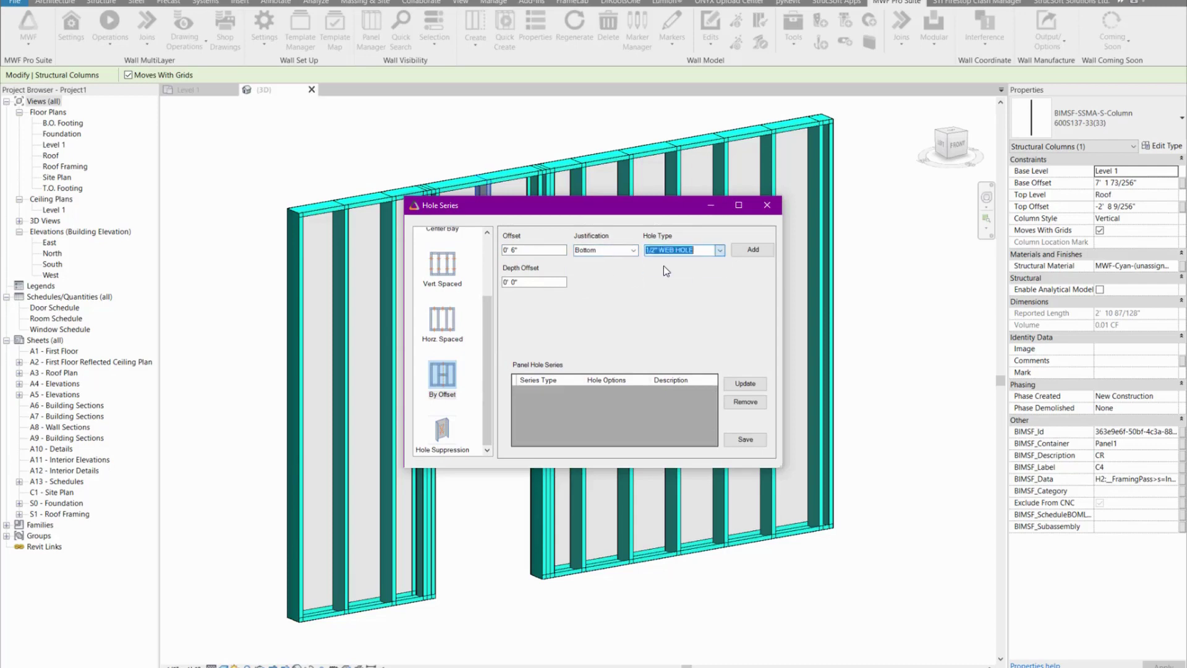
click(753, 250)
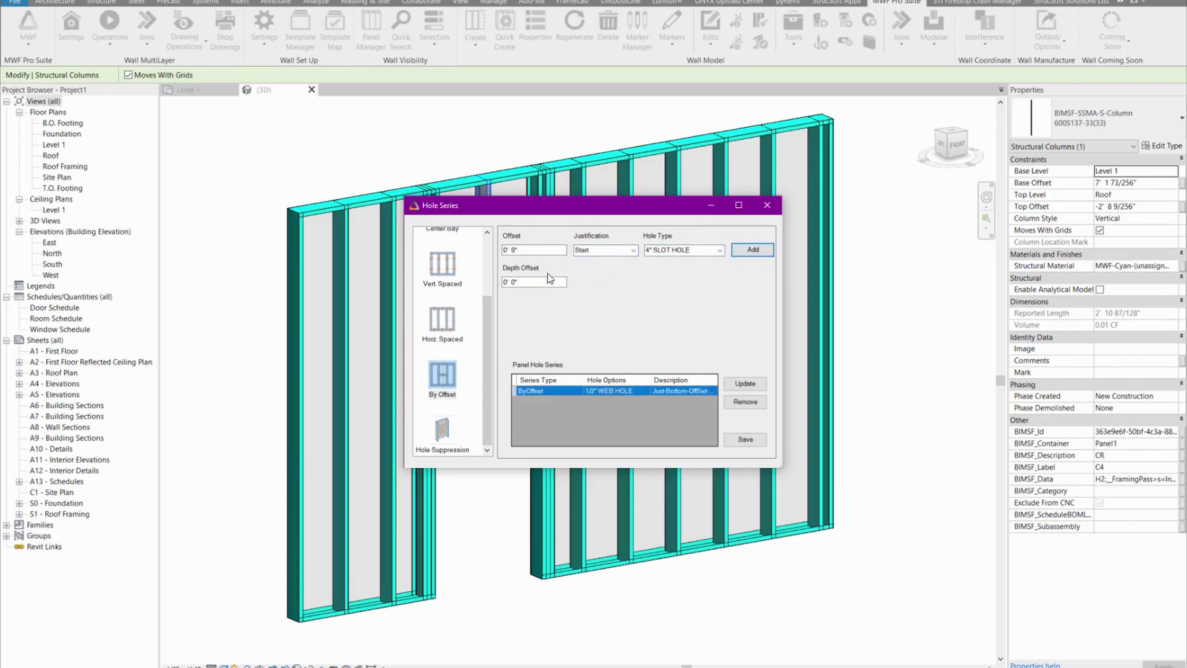
- Add a second 1/2" WEB HOLE series at 6 offset, top-justified
triple_click(552, 250)
text(6)
click(632, 250)
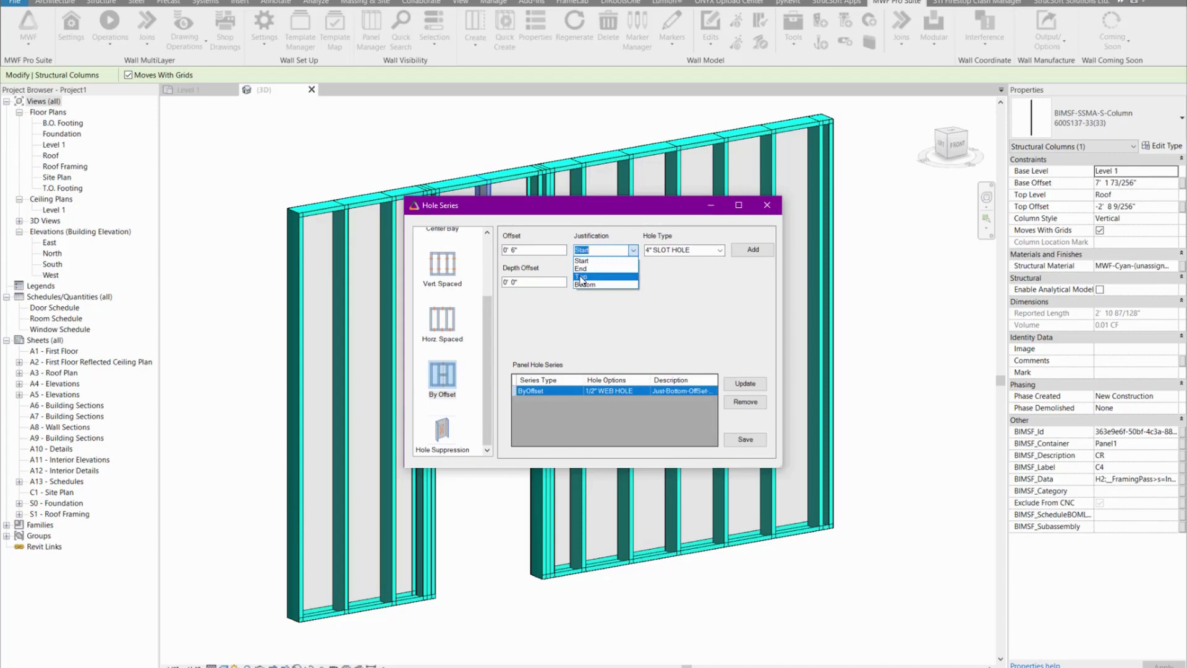
click(603, 272)
click(719, 250)
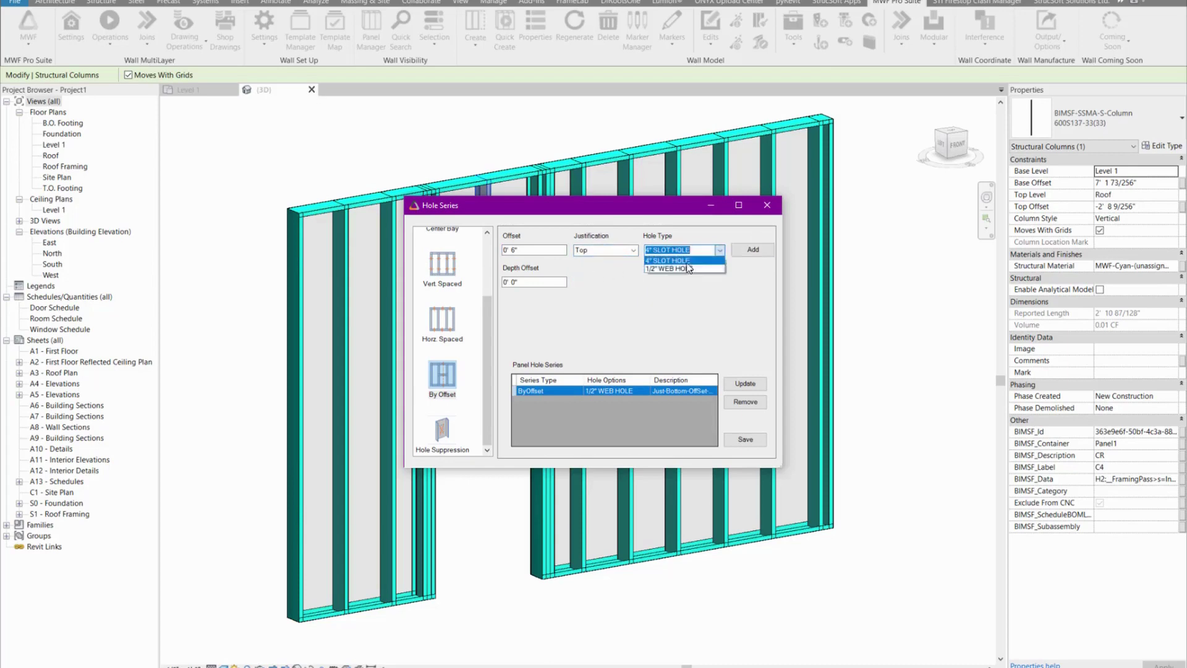
click(684, 269)
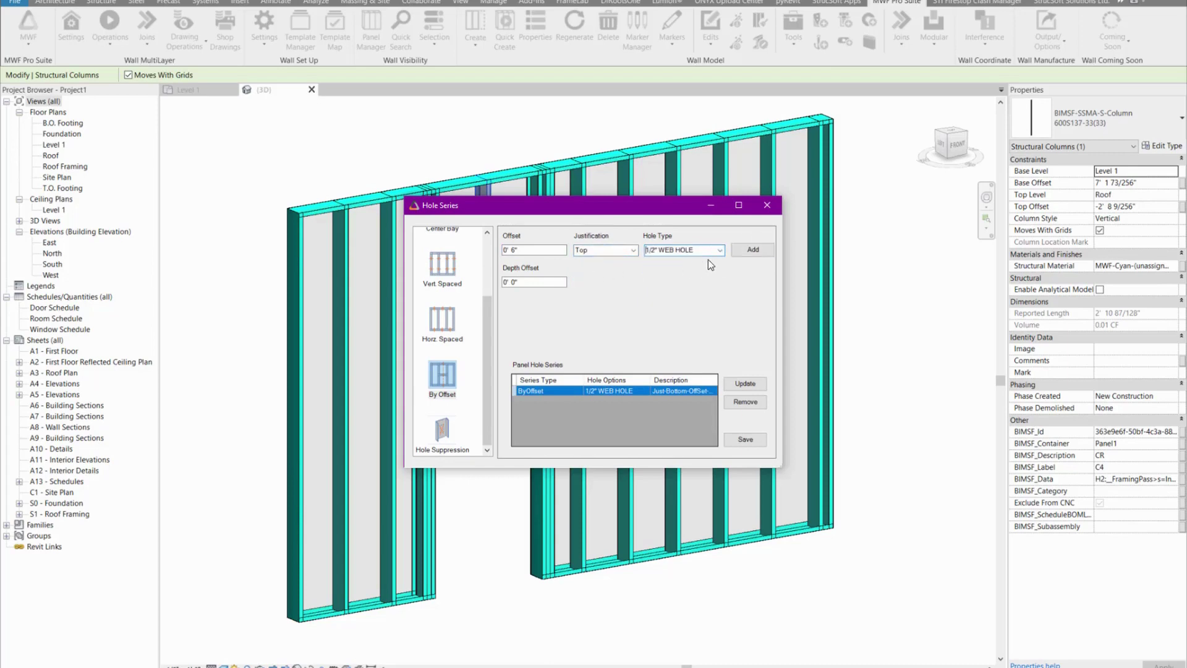
click(754, 250)
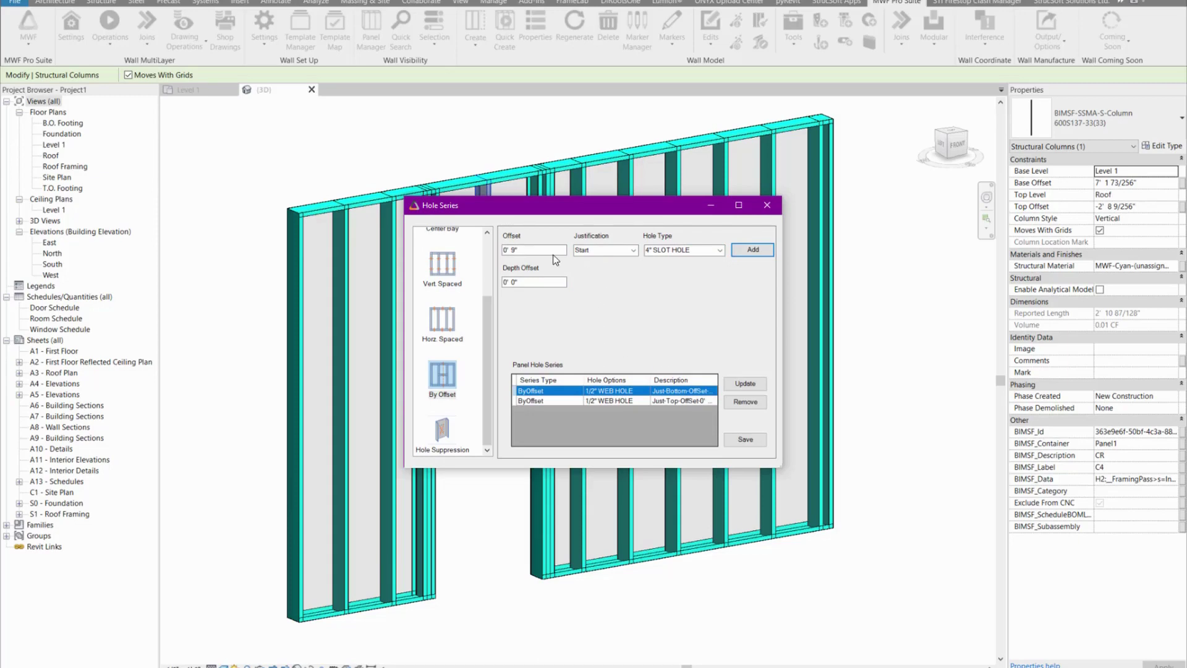
- Add a By Offset 4" SLOT HOLE series at 2' offset, bottom-justified
drag(555, 250, 499, 258)
text(2)
click(618, 251)
click(609, 285)
click(719, 250)
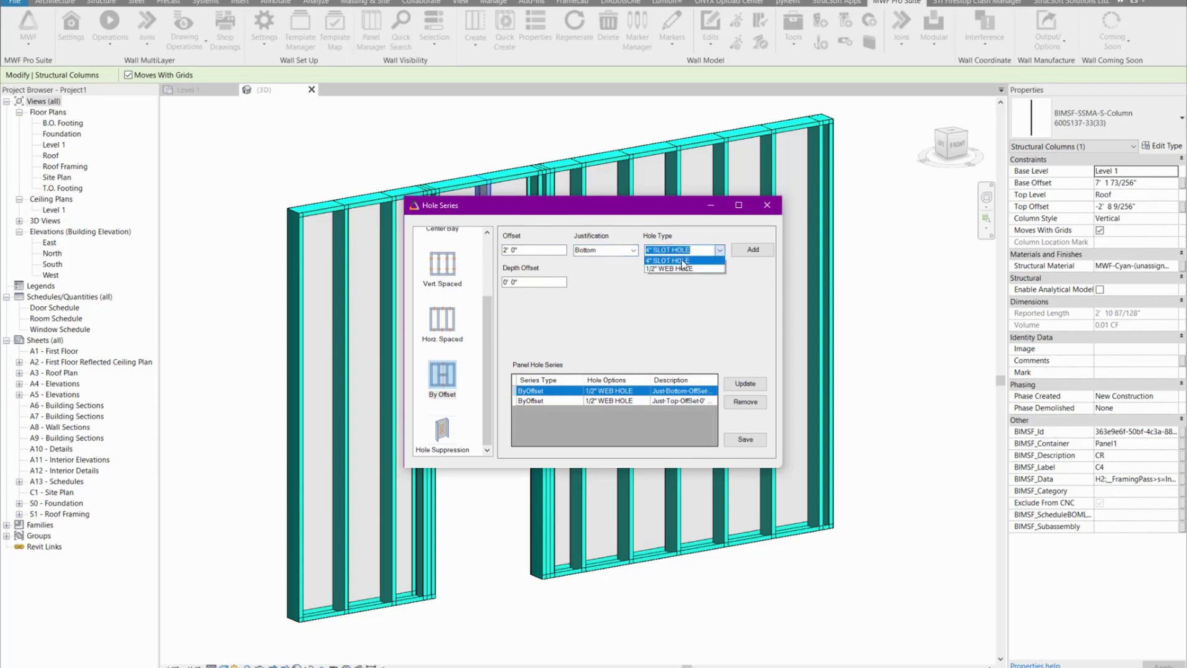
click(684, 260)
click(753, 251)
- Add a second 4" SLOT HOLE series at 2' offset, top-justified
triple_click(560, 250)
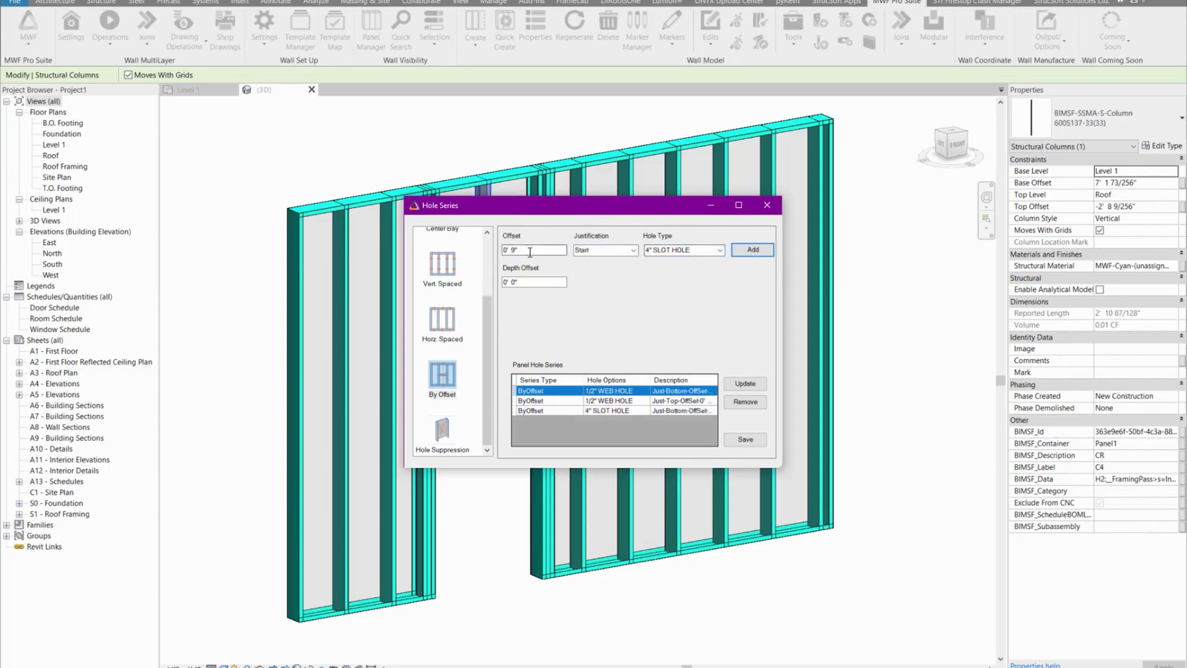
text(0' 9")
key(shift+Left)
key(shift+Left)
key(shift+Left)
key(shift+Left)
key(shift+Left)
text(2)
click(632, 251)
click(611, 277)
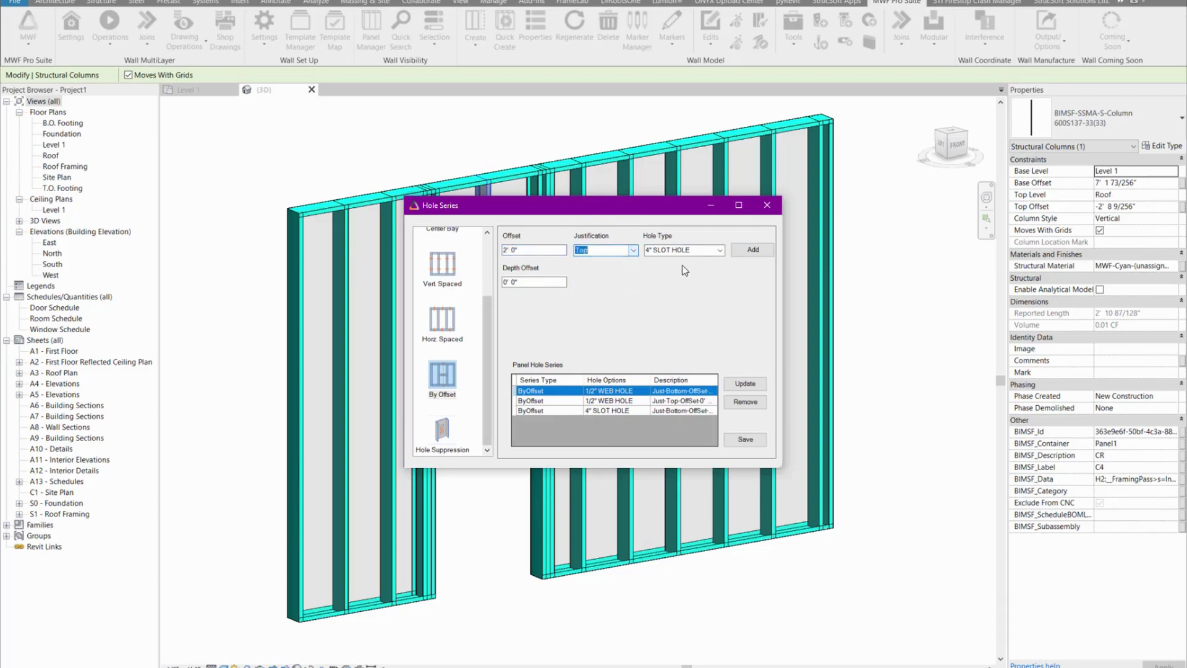
click(753, 250)
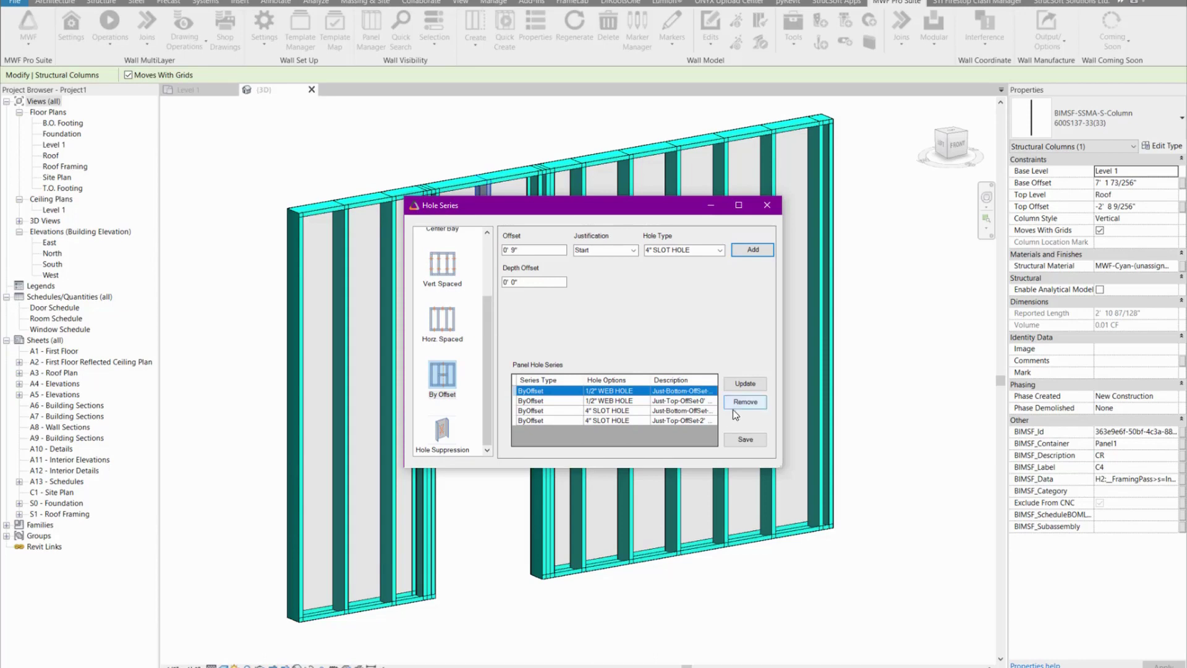
- Save the panel hole series and regenerate Panel1 so its studs show the holes
click(744, 440)
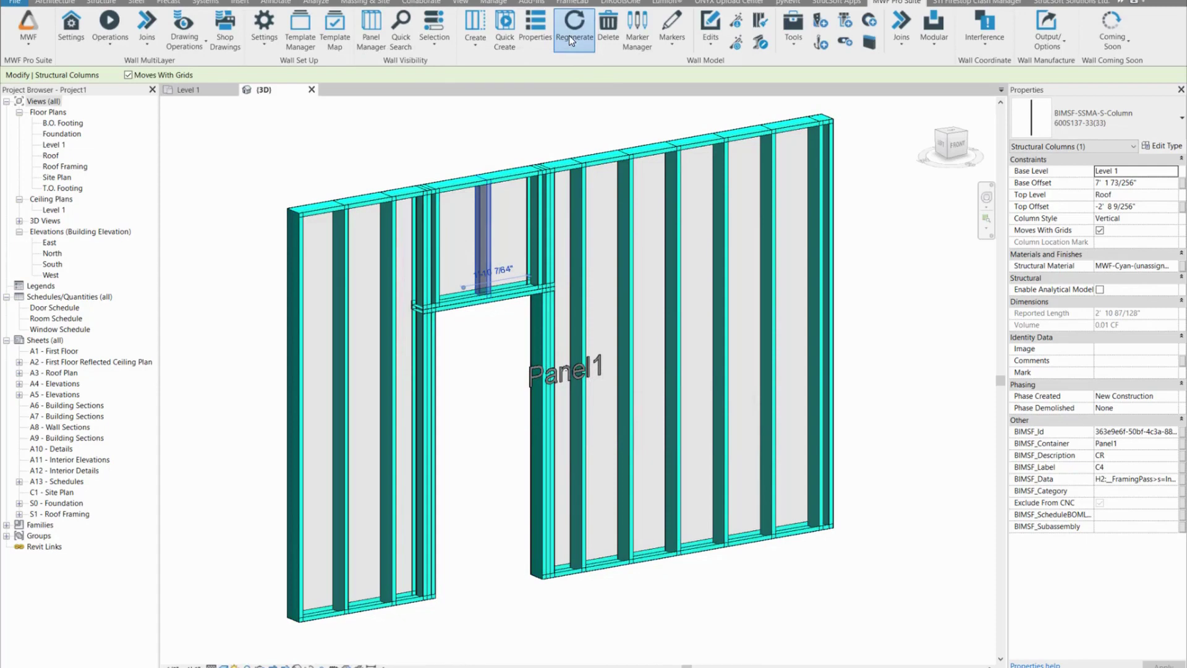
click(573, 34)
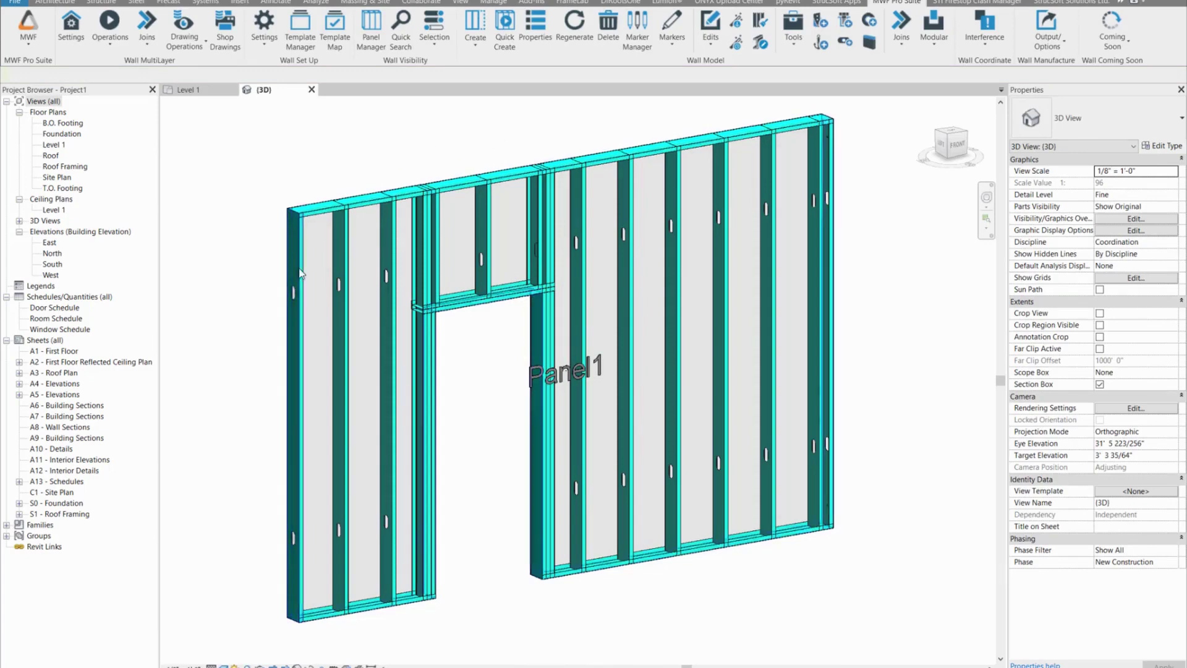
scroll(313, 295, up, 3)
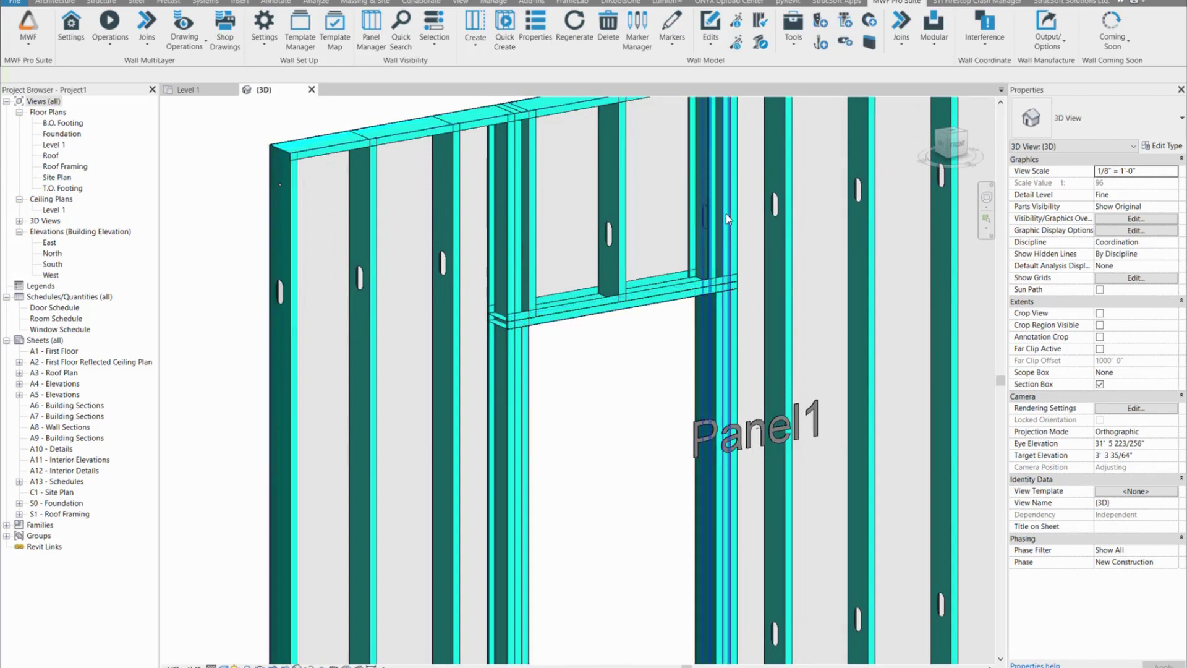
scroll(726, 214, down, 2)
key(z)
key(f)
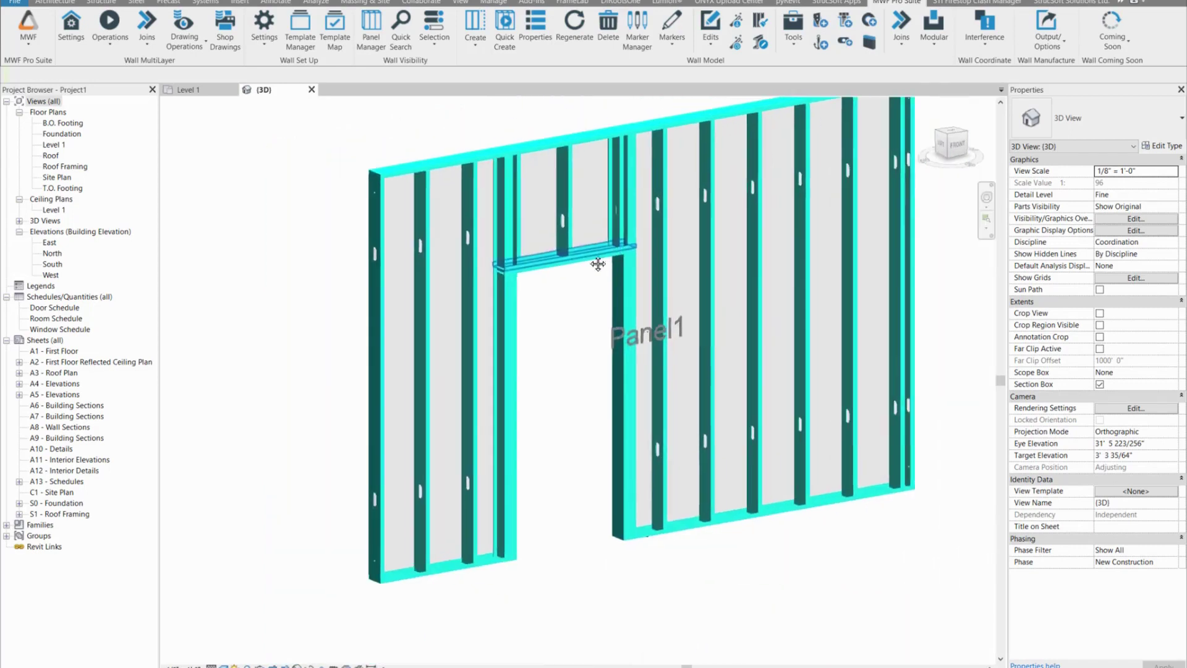
scroll(303, 195, up, 3)
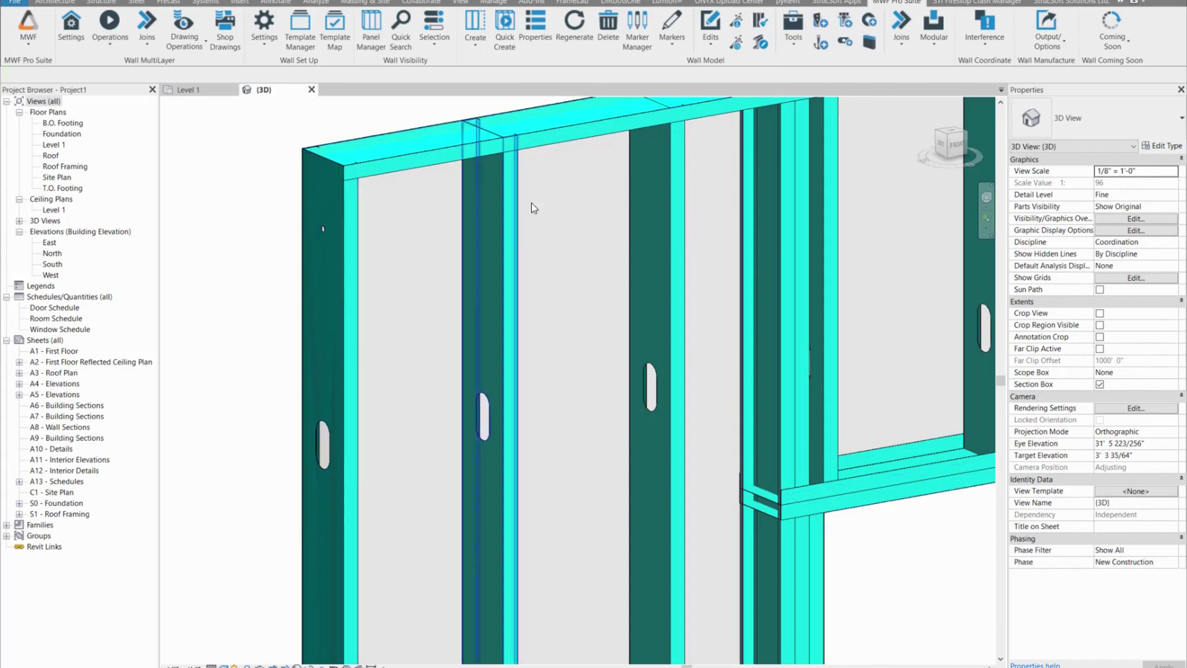
scroll(683, 179, down, 5)
middle_drag(692, 183, 461, 201)
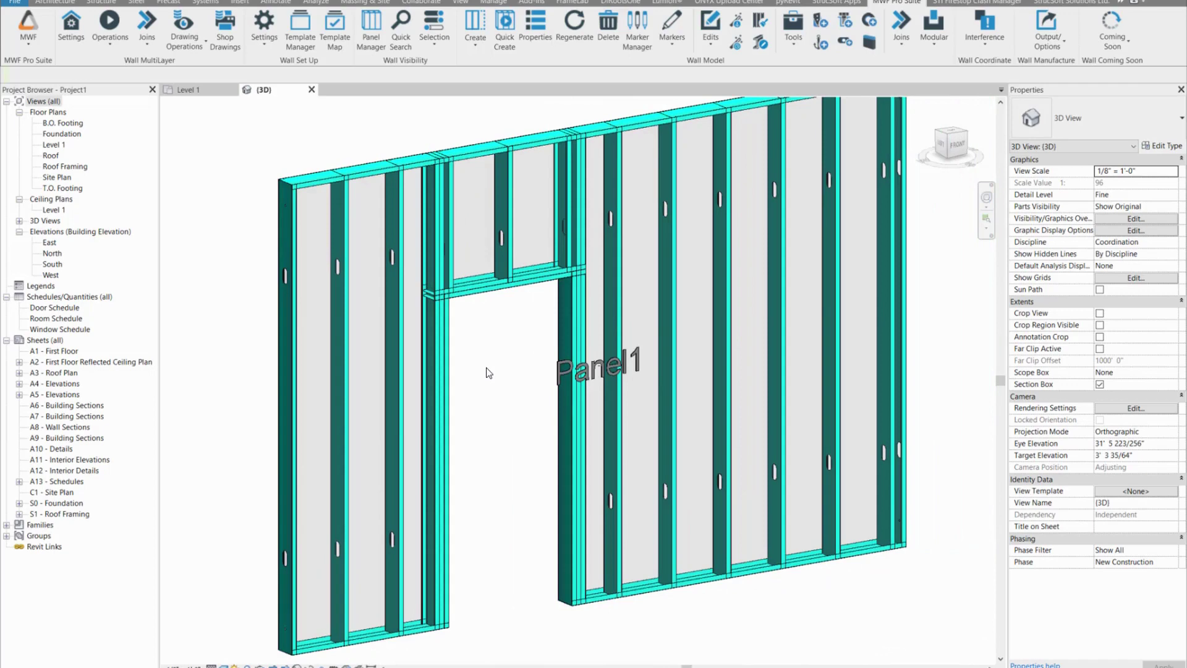